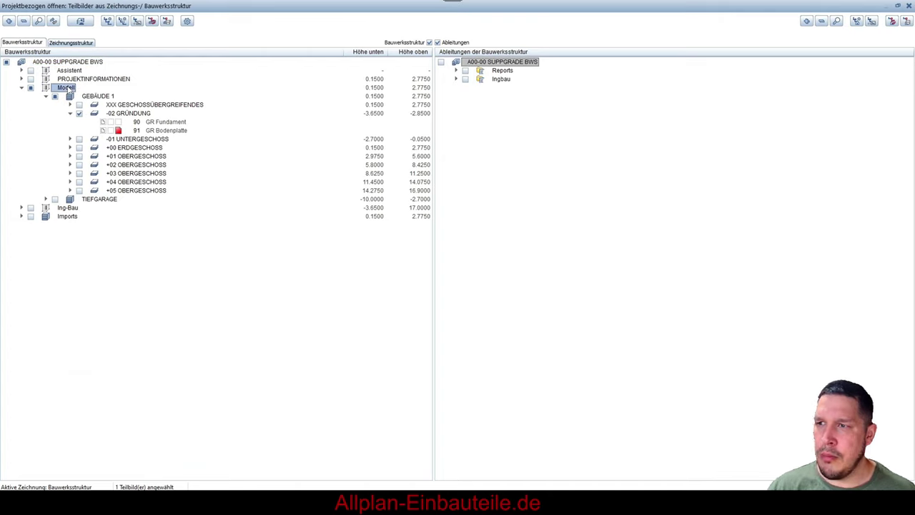
- Remove the Modell, Assistent, Ing-Bau and Imports entries from the building structure, keeping only PROJEKTINFORMATIONEN
key(Delete)
key(Return)
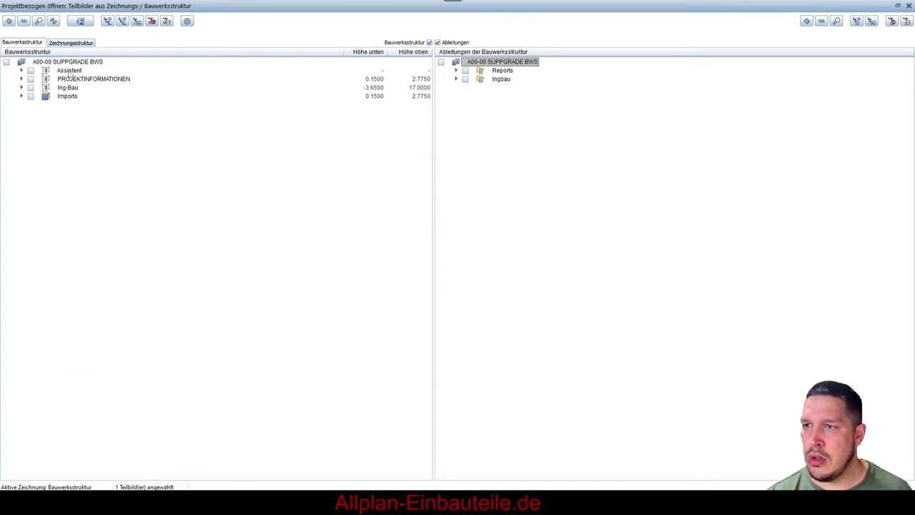
key(Return)
click(69, 88)
key(Delete)
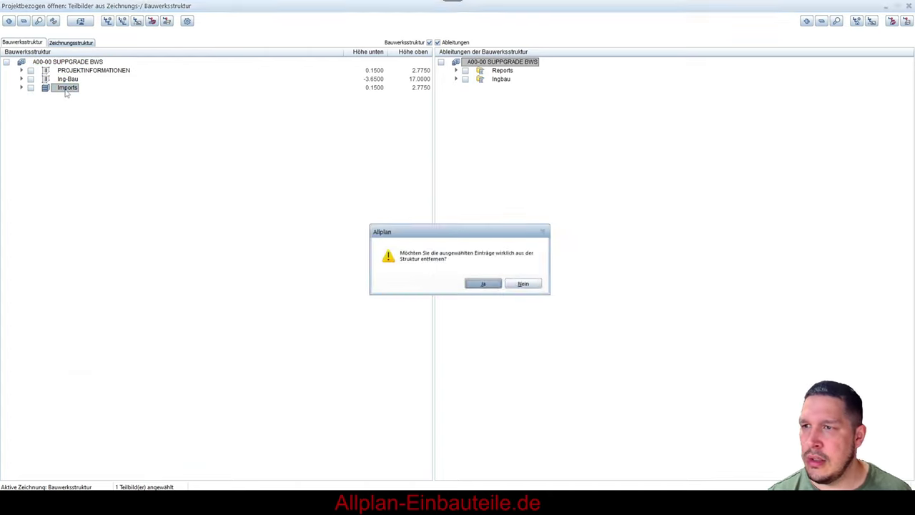
key(Return)
key(Delete)
key(Return)
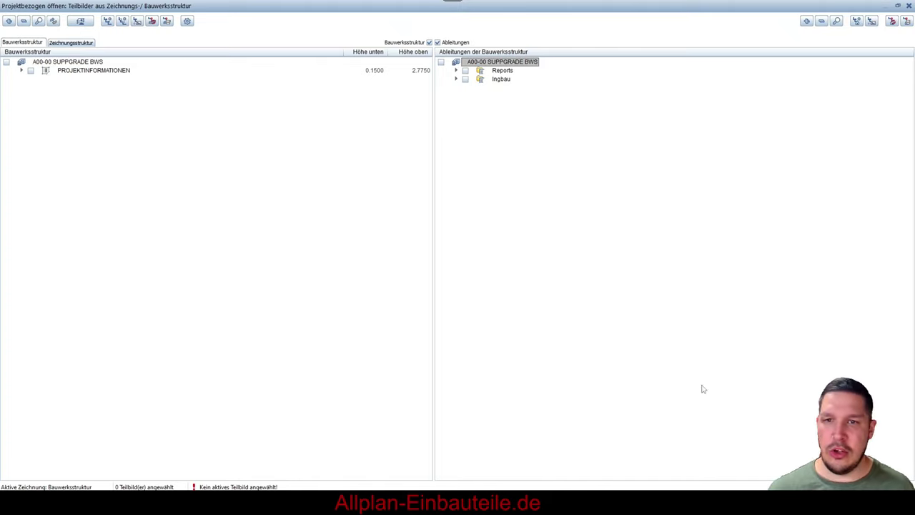
- Open the Nordpfeil drawing file under PROJEKTINFORMATIONEN in the building structure
click(31, 63)
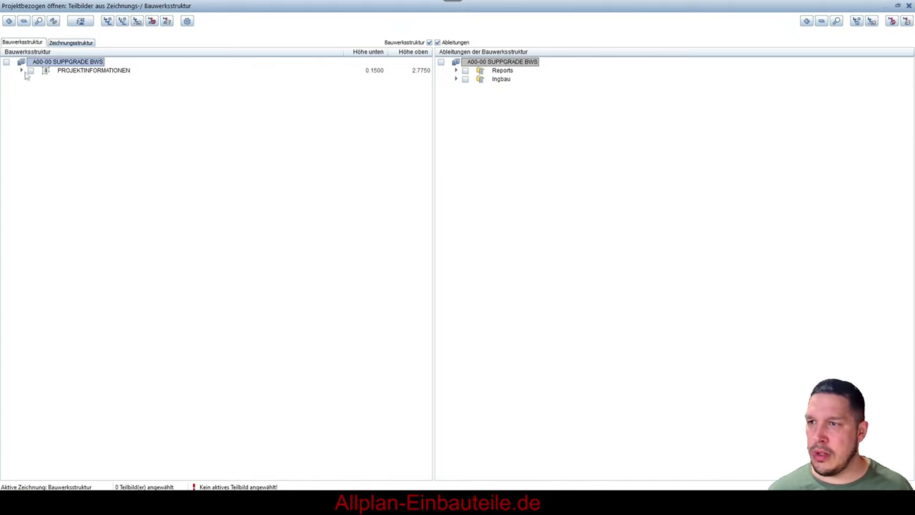
click(22, 71)
double_click(104, 80)
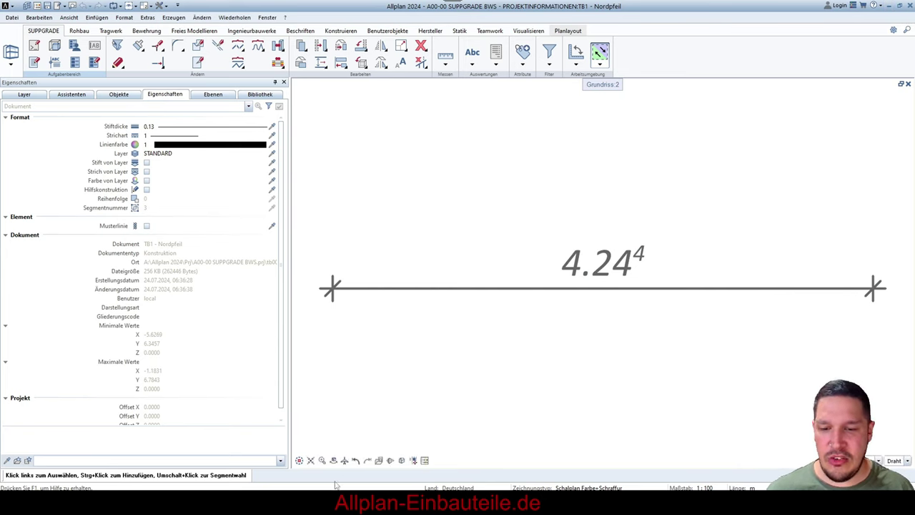
- Launch Allmenu 2024 and use its service functions to open the own CAD projects folder (PRJ) in Windows Explorer
key(super)
text(a)
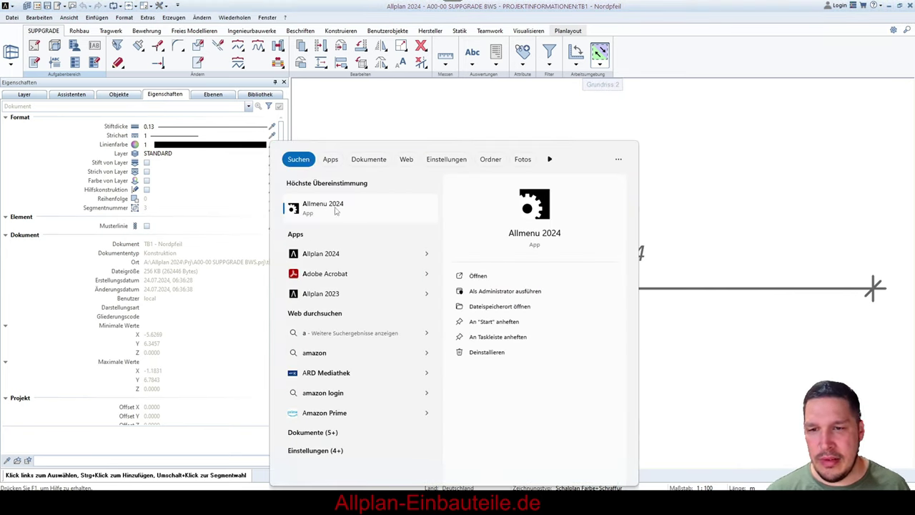
click(347, 207)
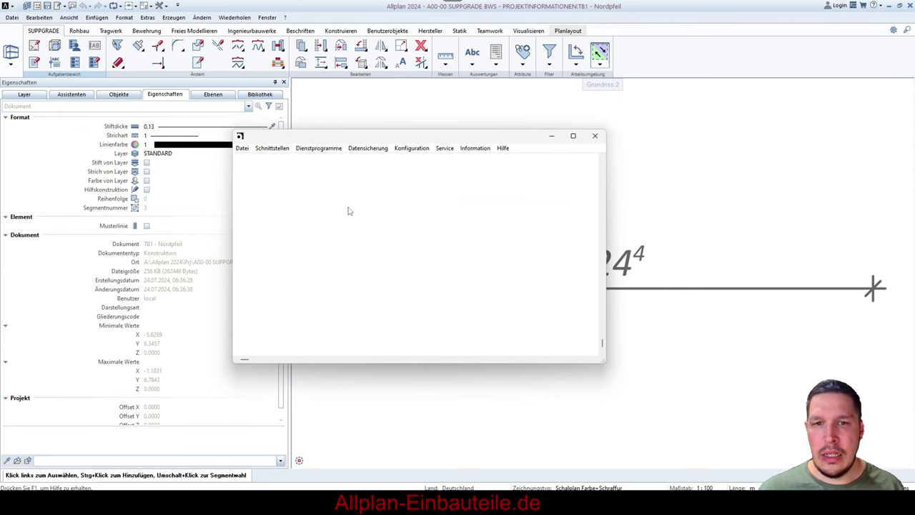
click(445, 148)
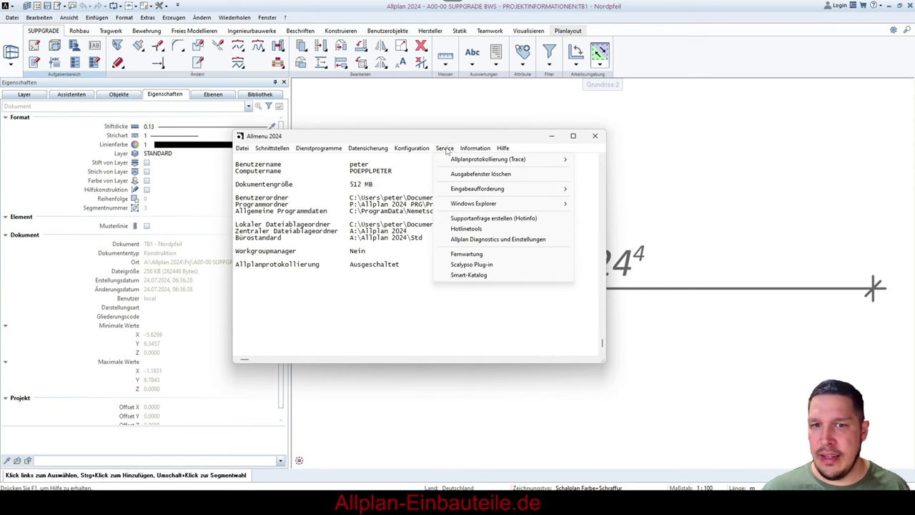
mouse_move(474, 204)
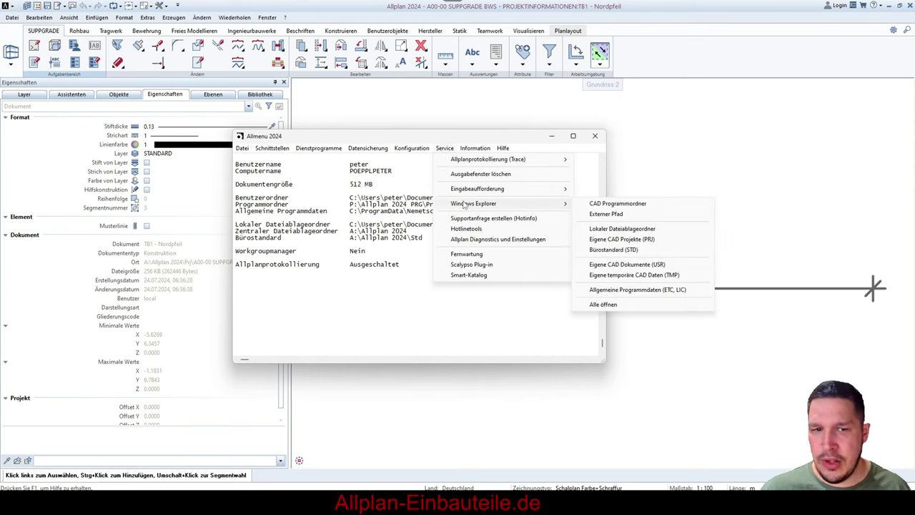
click(649, 243)
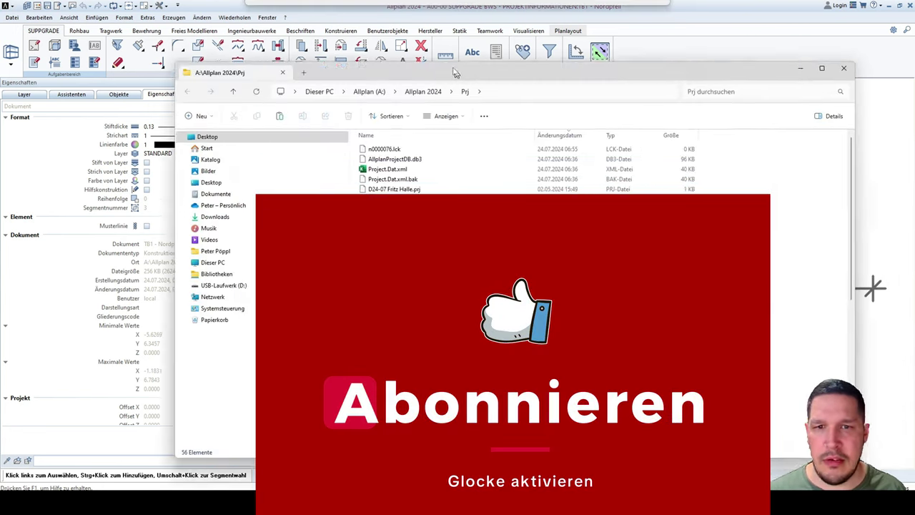
- Open the BIM folder inside the A00-00 SUPPGRADE BWS.prj project folder
drag(456, 74, 422, 45)
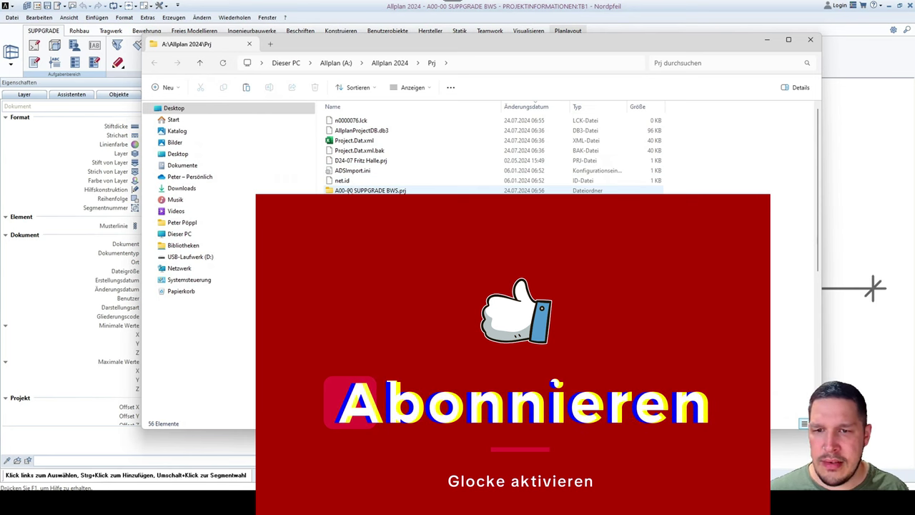
double_click(348, 191)
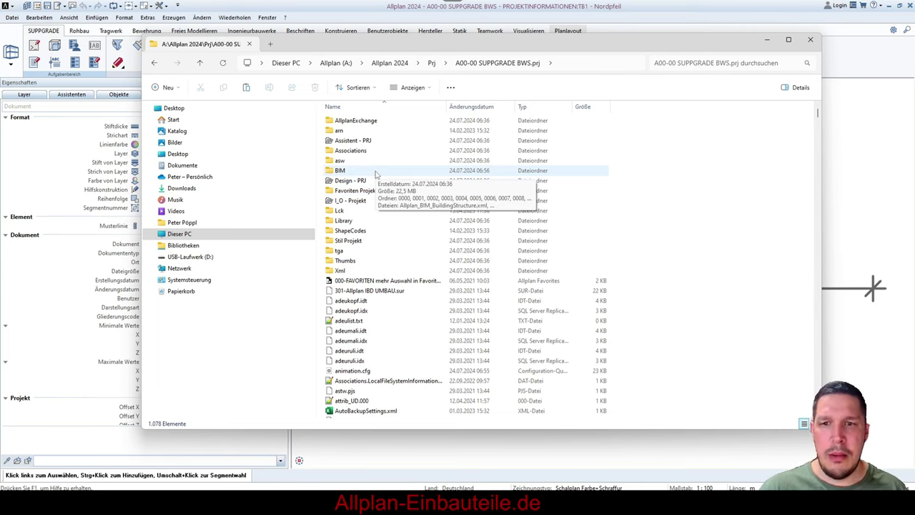
double_click(375, 172)
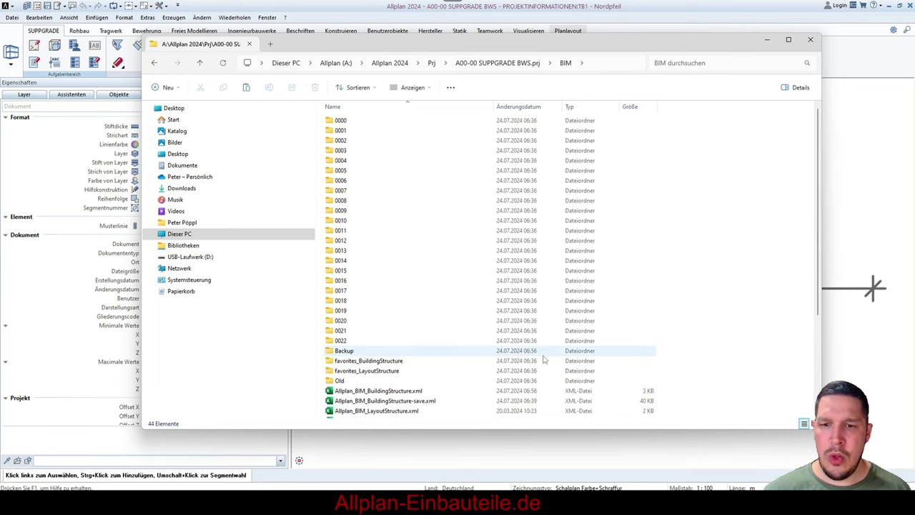
- Delete the files Allplan_BIM_BuildingStructure-save.xml, Allplan_BIM_LayoutStructure-save.xml and Allplan_BIM_Views-save.xml from the BIM folder
scroll(543, 360, down, 5)
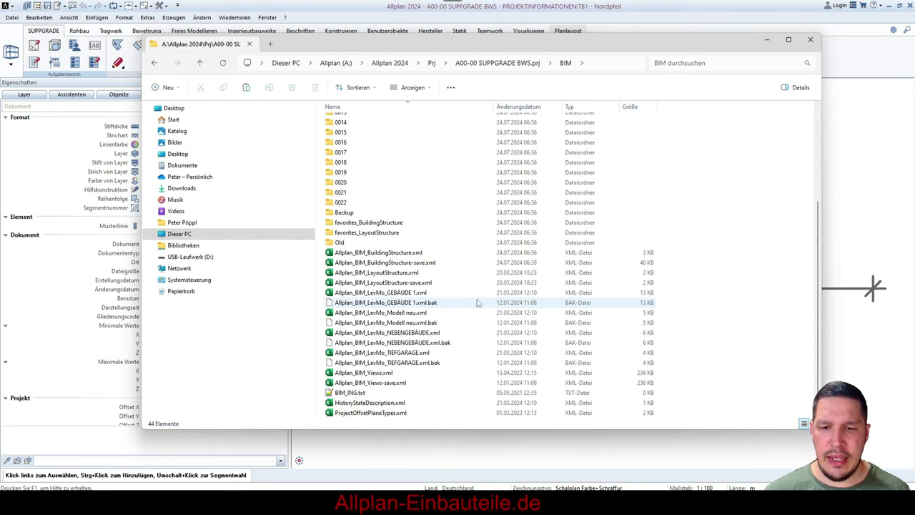
click(350, 255)
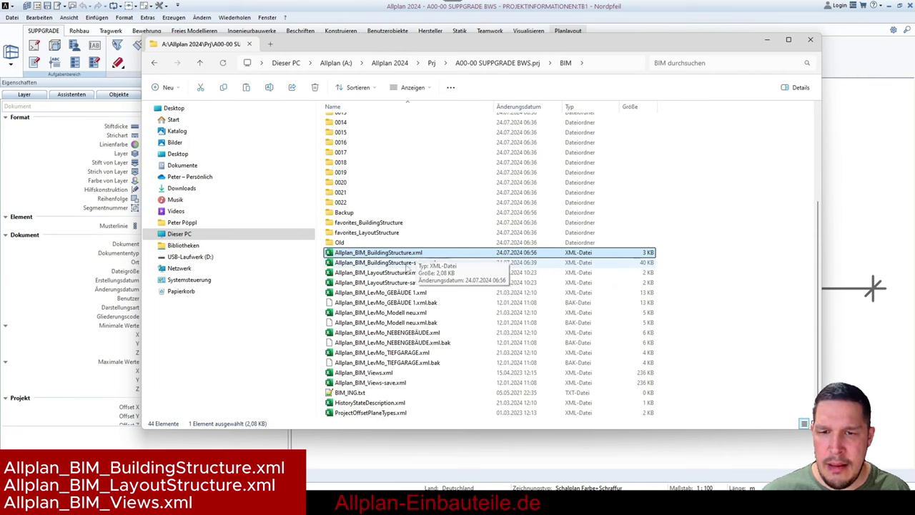
click(357, 264)
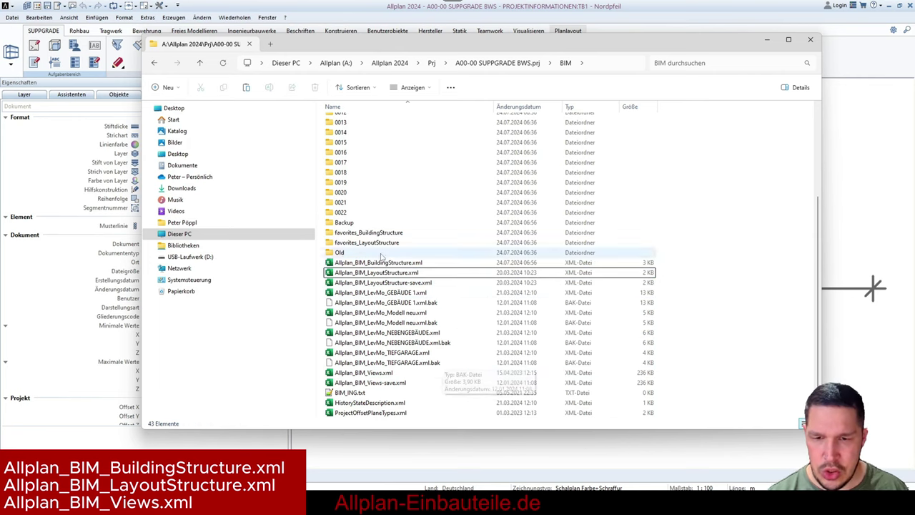
key(Delete)
click(429, 283)
key(Delete)
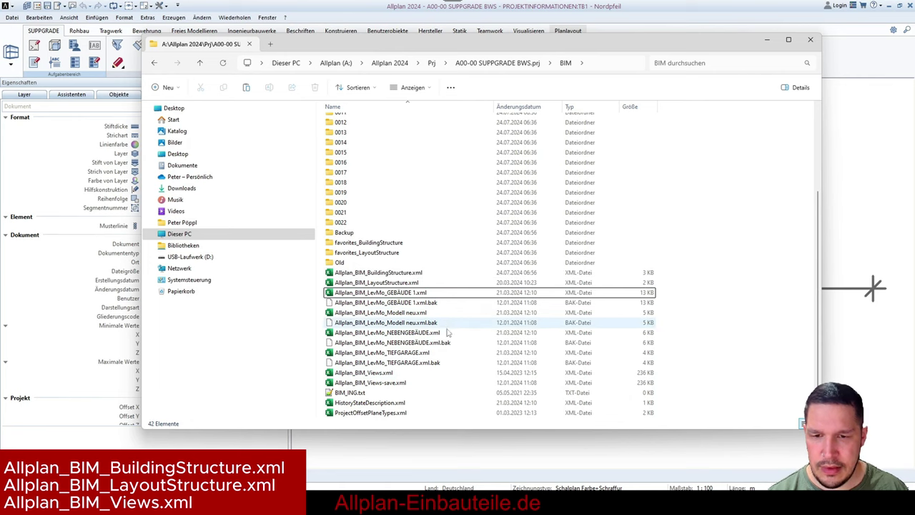
click(429, 384)
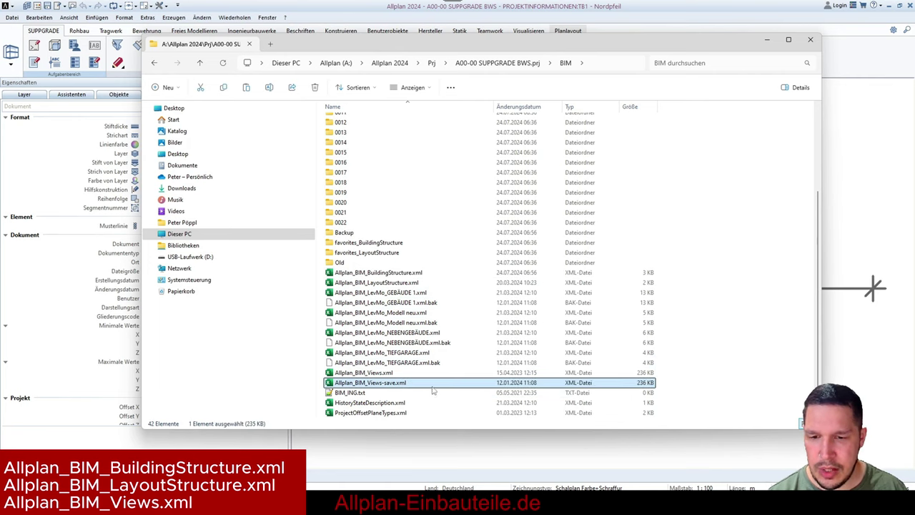
key(Delete)
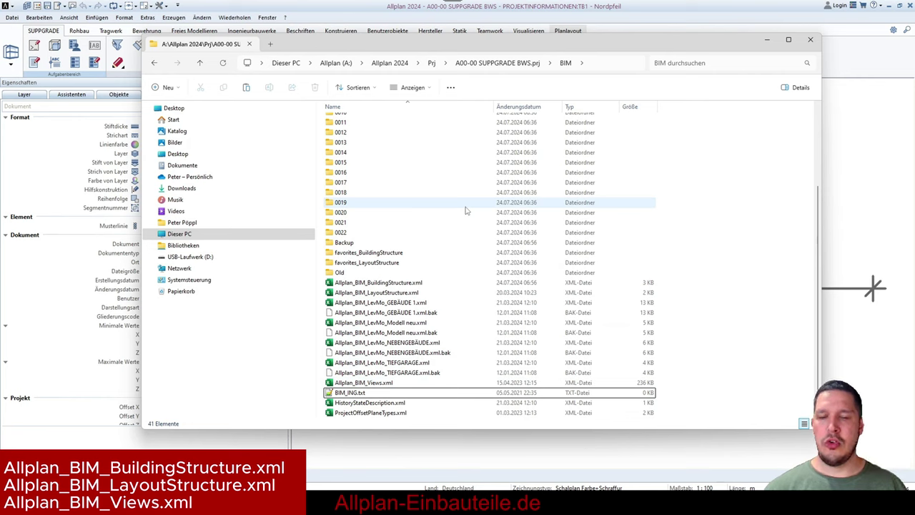
click(386, 383)
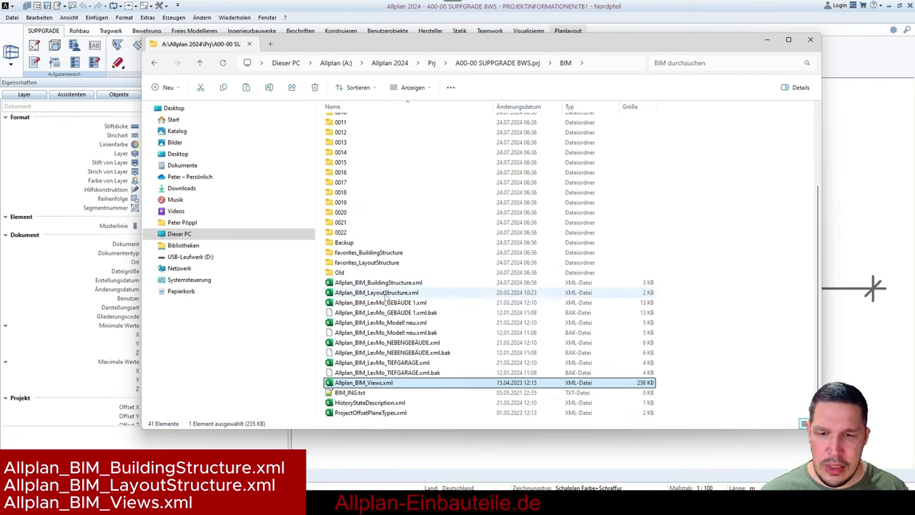
click(377, 292)
click(379, 283)
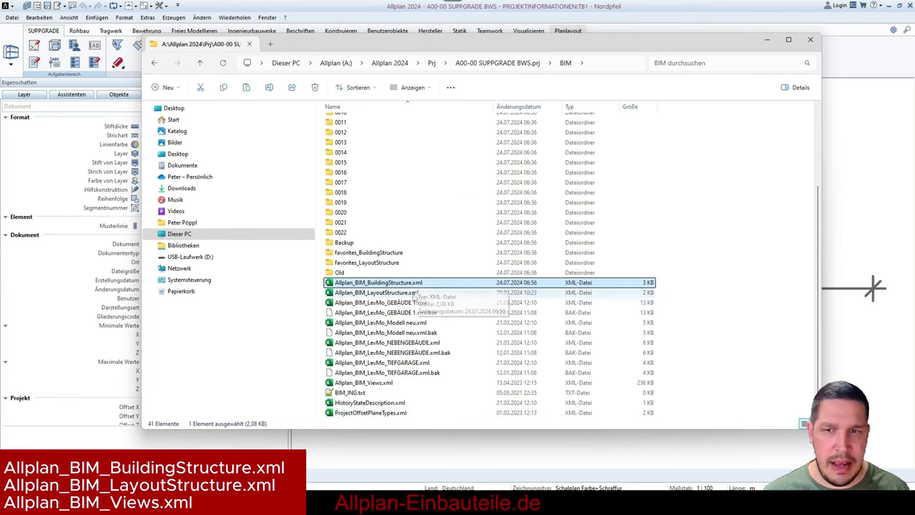
- Hide the file name extensions in the BIM folder listing and show them again
click(428, 88)
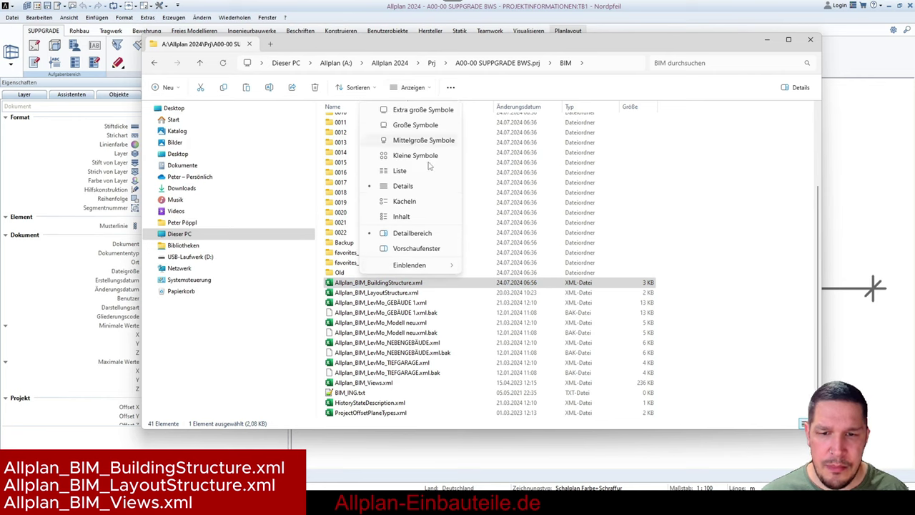
mouse_move(417, 270)
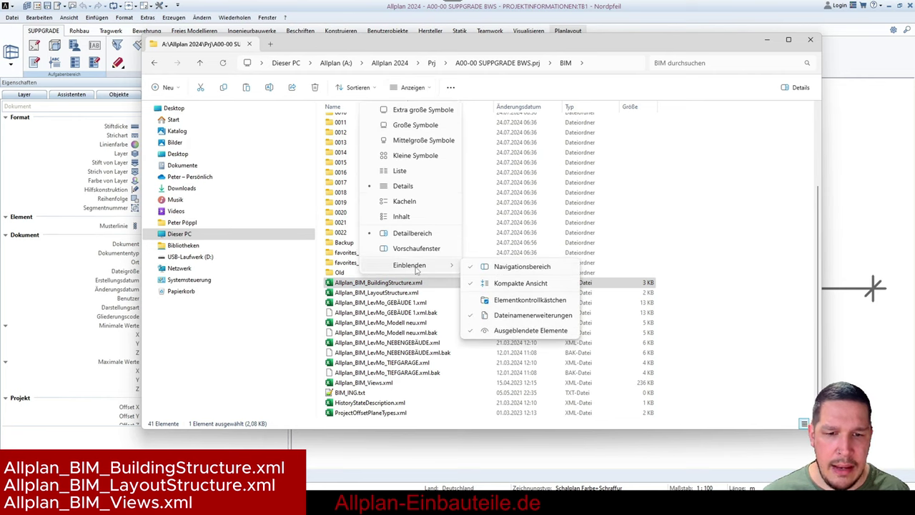
click(519, 316)
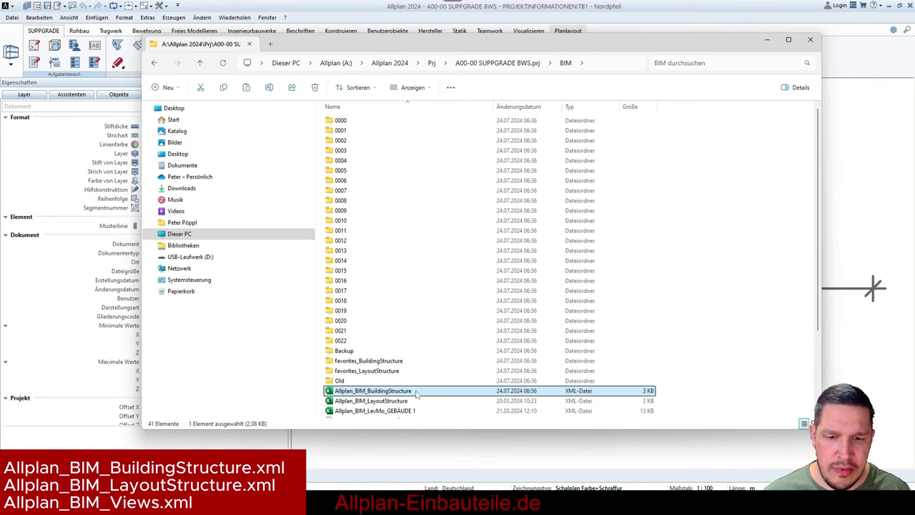
click(353, 88)
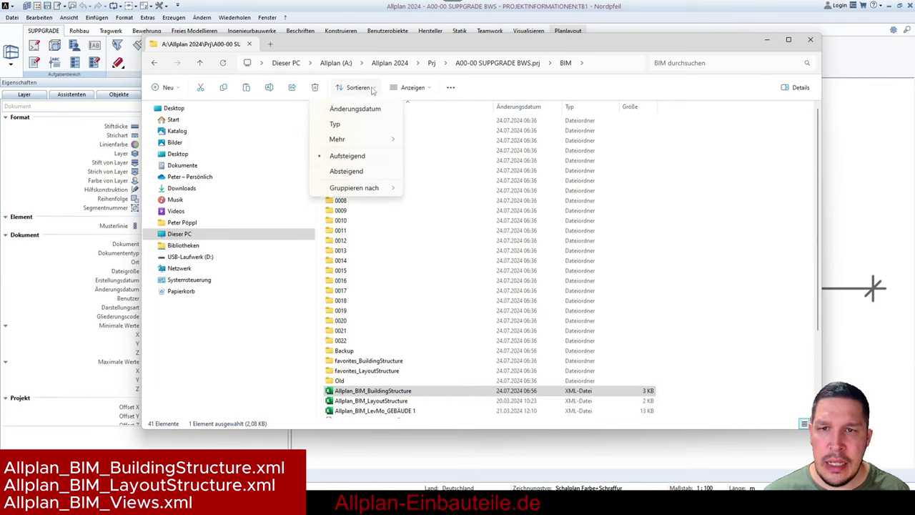
click(432, 89)
mouse_move(421, 266)
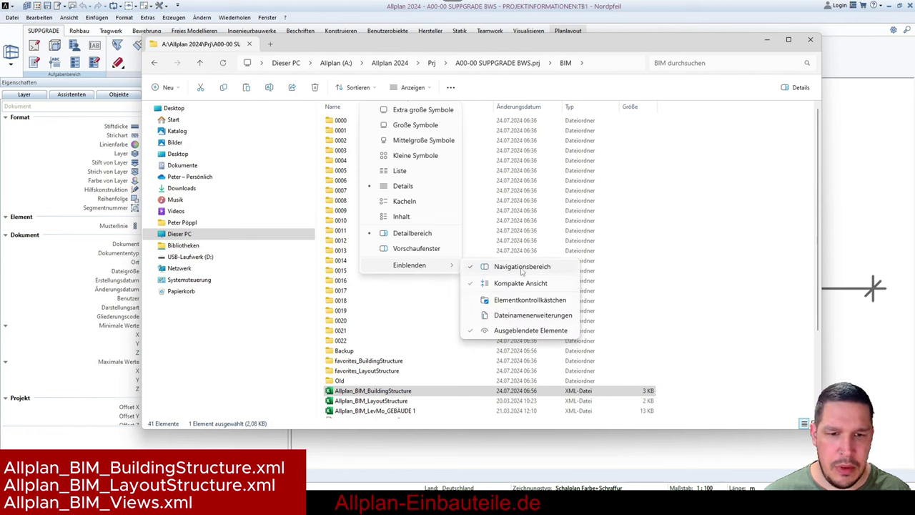
click(484, 316)
- Rename Allplan_BIM_BuildingStructure.xml to Allplan_BIM_BuildingStructure-save.xml
scroll(422, 297, down, 3)
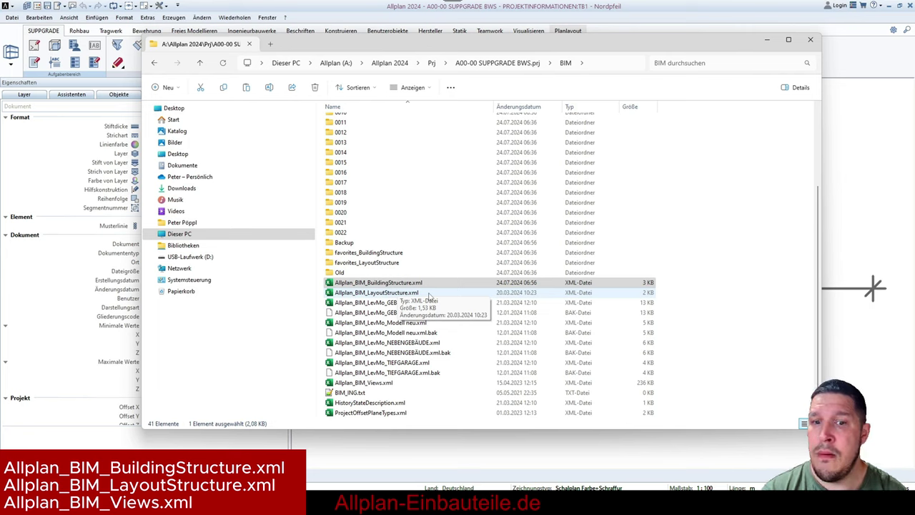
click(433, 284)
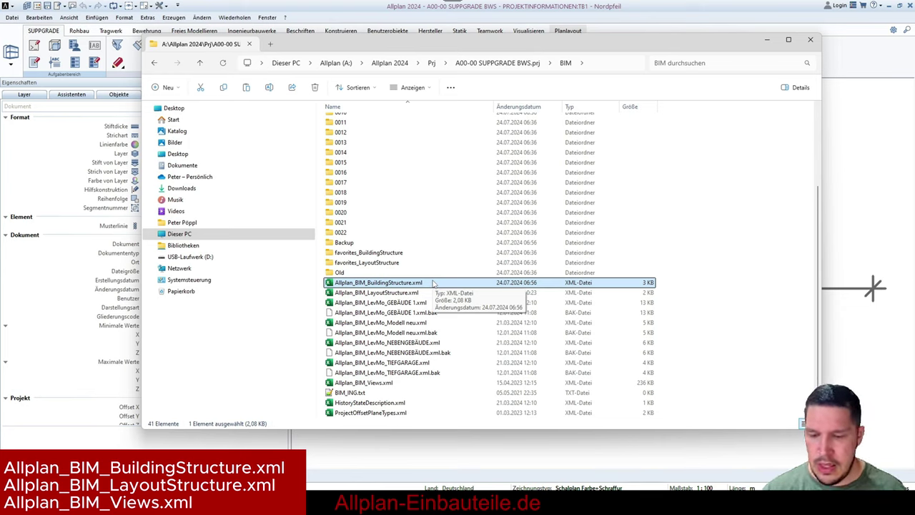
click(415, 283)
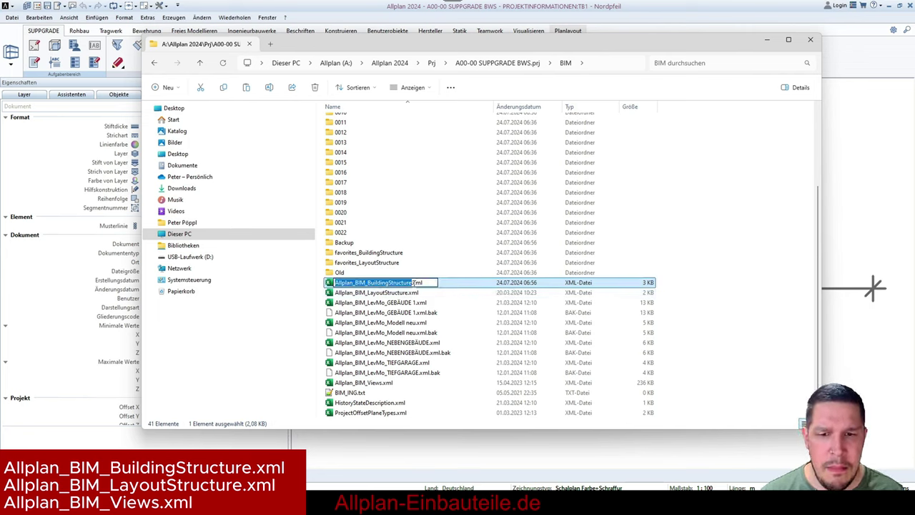
key(Right)
text(-save)
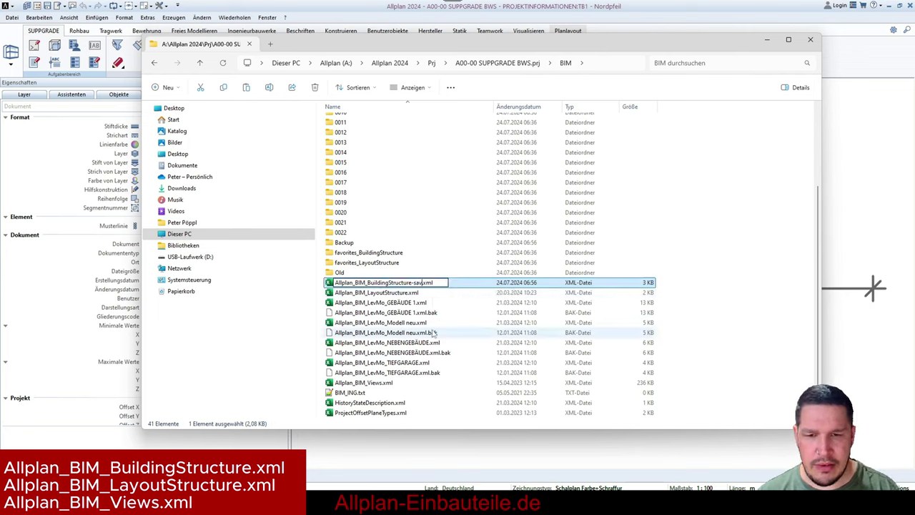
key(Return)
- Rename Allplan_BIM_LayoutStructure.xml to Allplan_BIM_LayoutStructure-save.xml
key(Down)
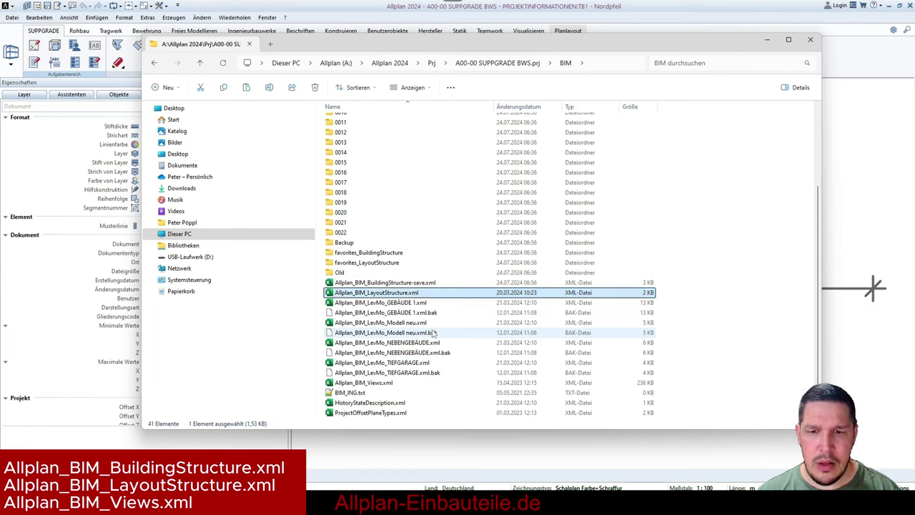
key(F2)
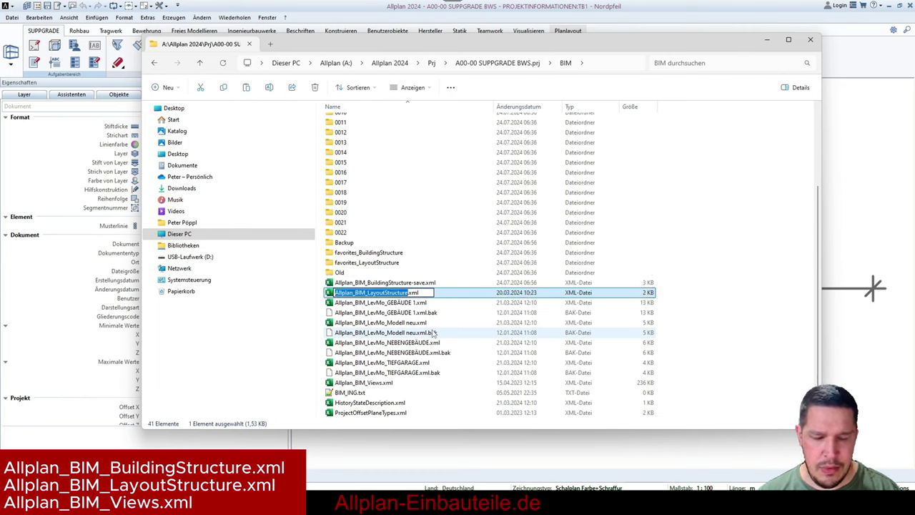
key(Right)
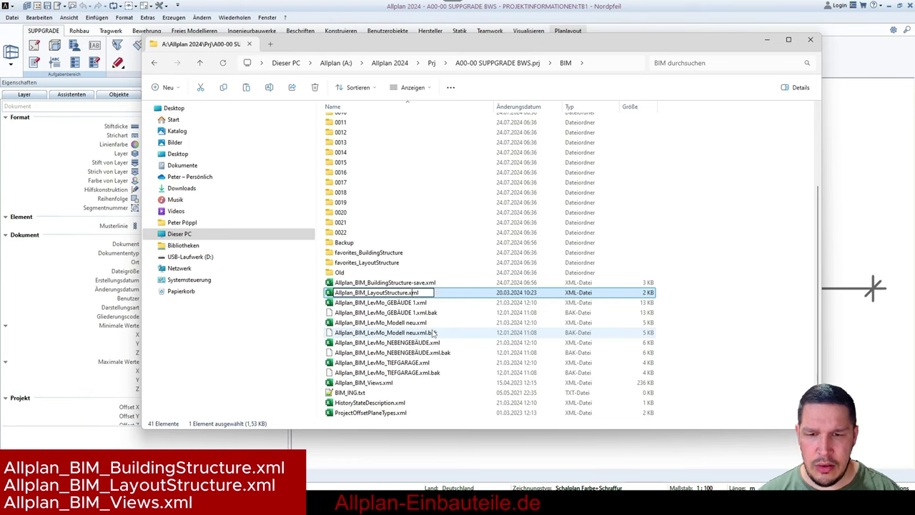
text(-save)
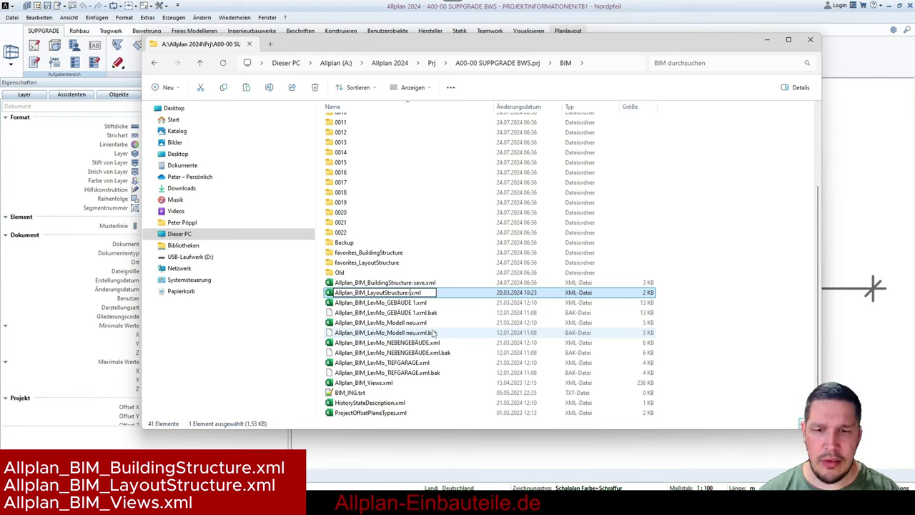
key(Return)
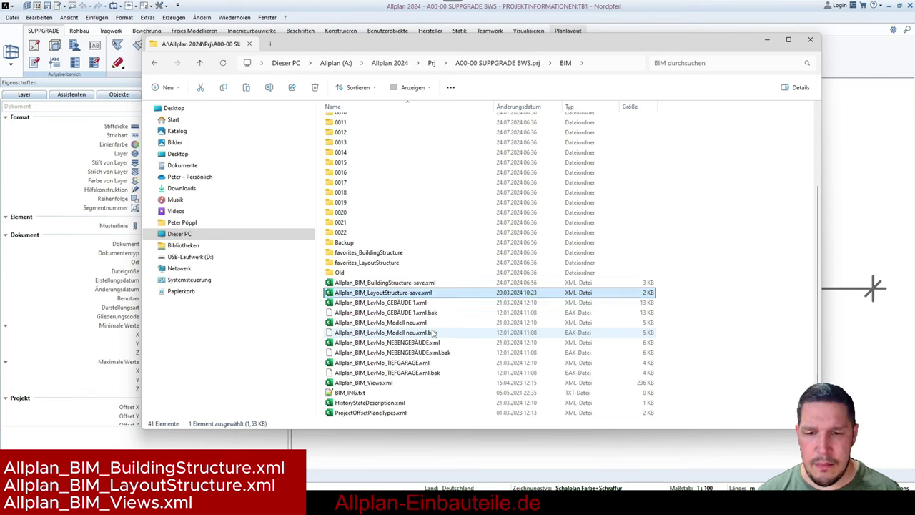
- Rename Allplan_BIM_Views.xml to Allplan_BIM_Views-save.xml
click(466, 383)
key(F2)
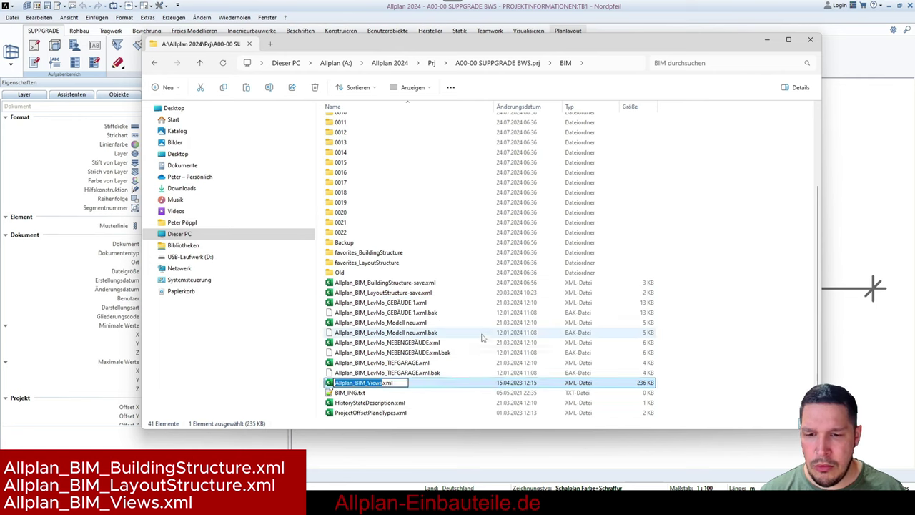
key(End)
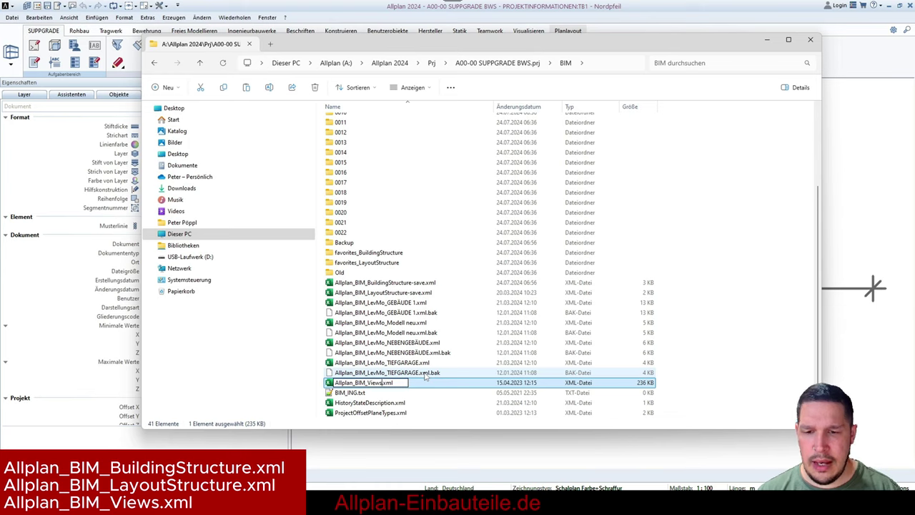
key(Left)
key(Left)
key(Left)
key(Left)
text(-save)
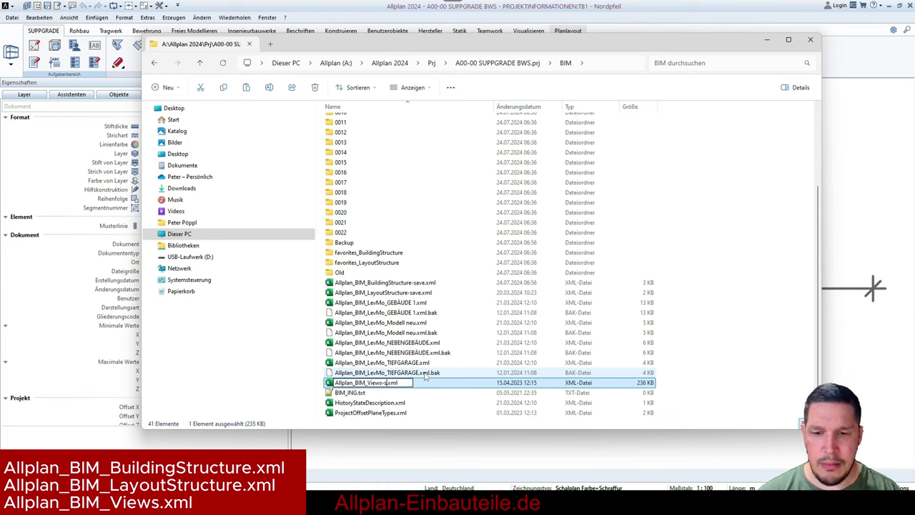
key(Return)
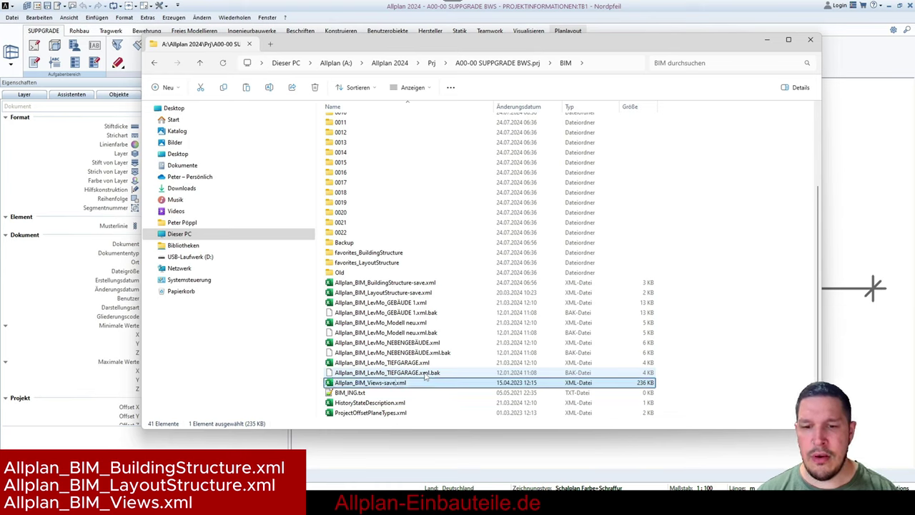
- Open the Backup folder inside the BIM folder to inspect the building structure backups
double_click(355, 243)
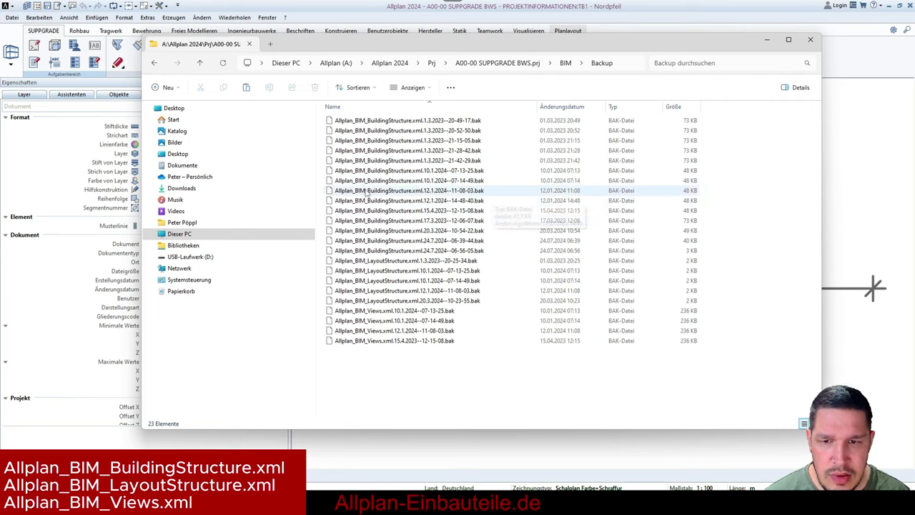
click(379, 230)
click(365, 251)
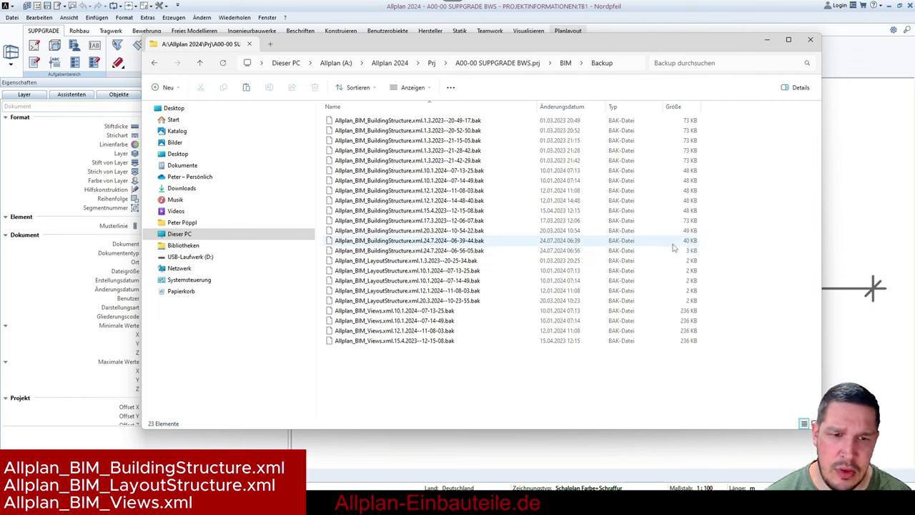
click(436, 233)
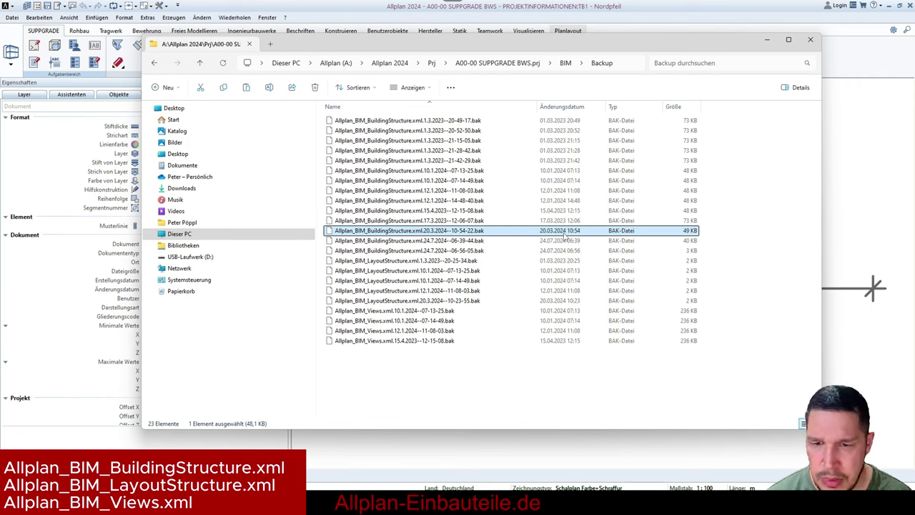
ctrl+click(470, 302)
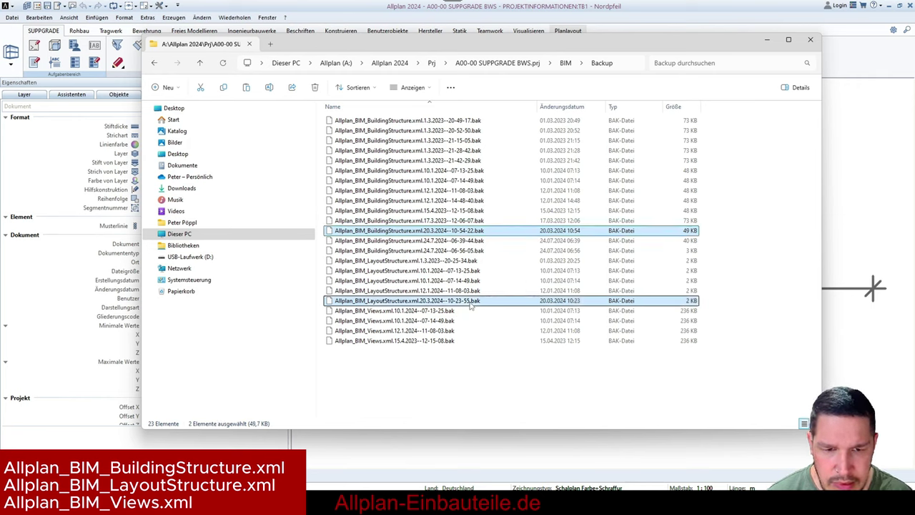
ctrl+click(420, 342)
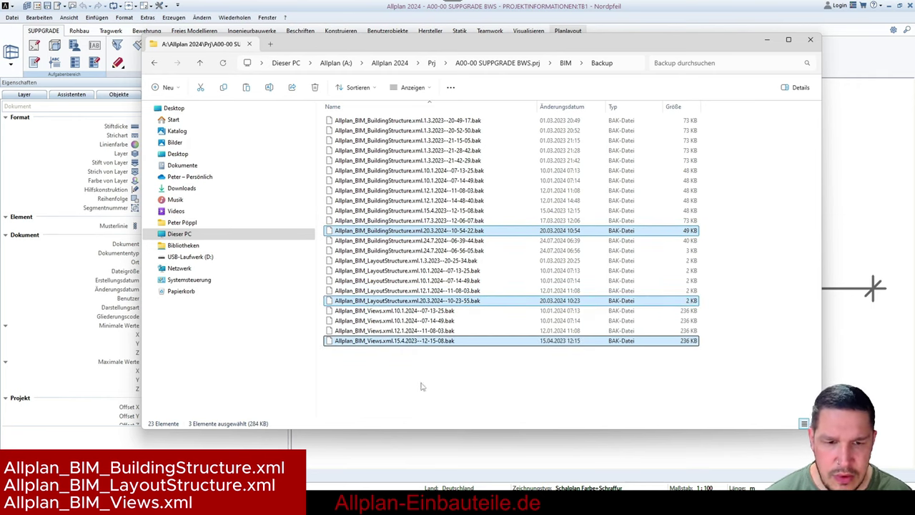
right_click(455, 343)
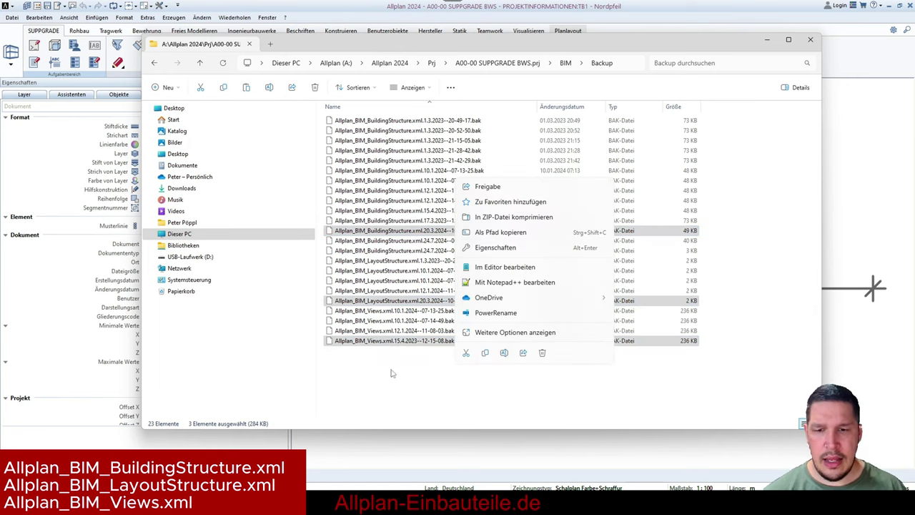
click(393, 373)
- Copy the Views backup from 15.4.2023 together with the LayoutStructure and BuildingStructure backups from 20.3.2024
click(452, 342)
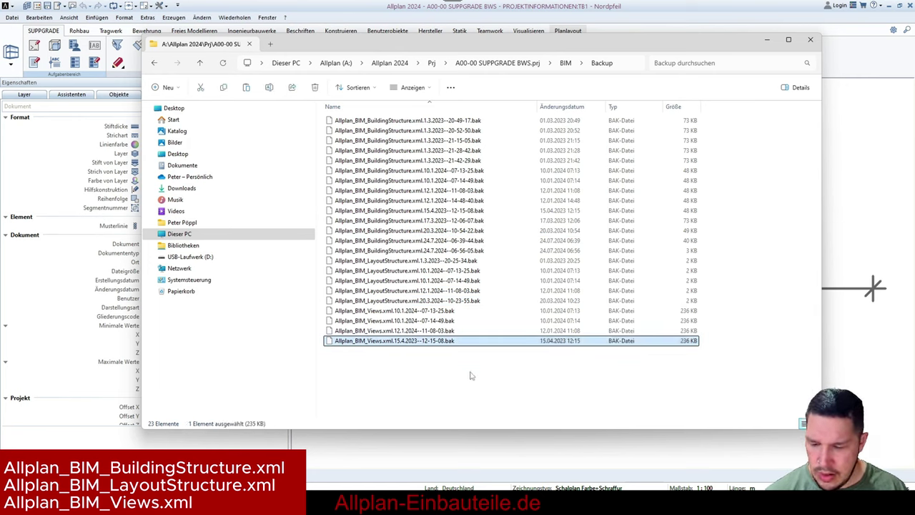
ctrl+click(478, 302)
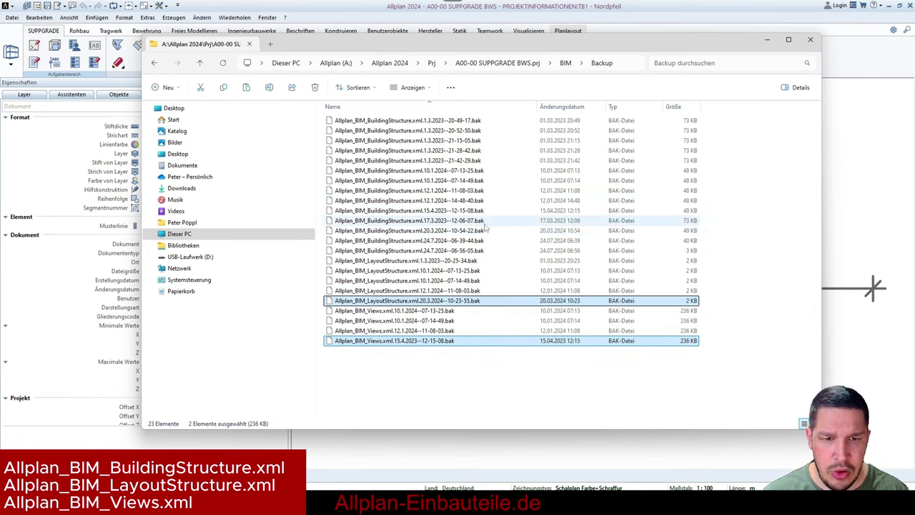
ctrl+click(469, 231)
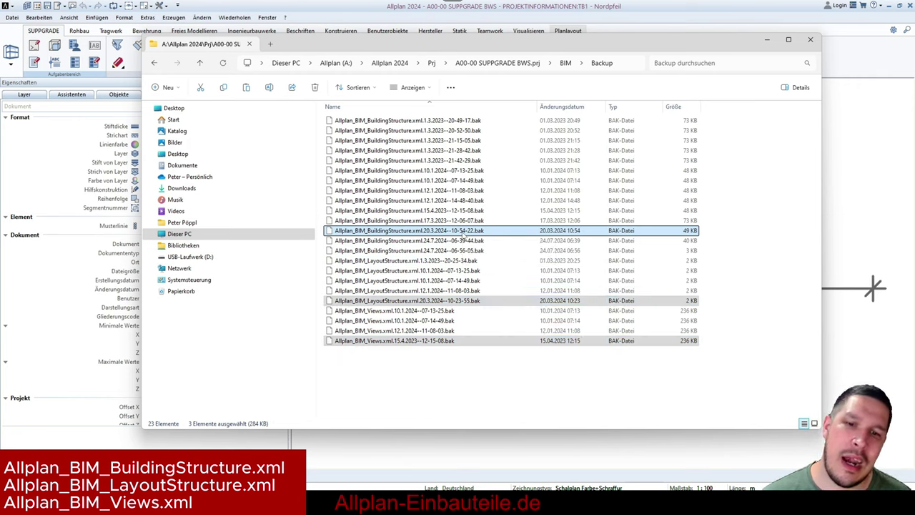
right_click(462, 236)
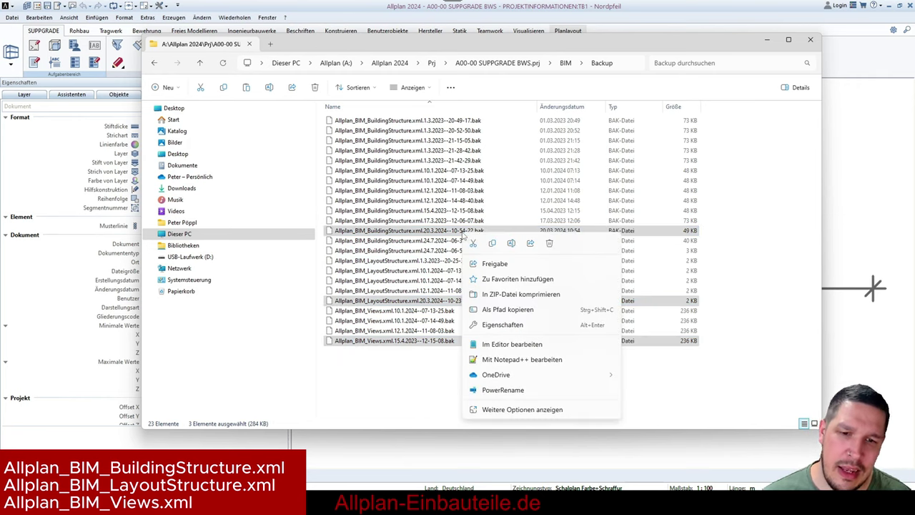
click(494, 245)
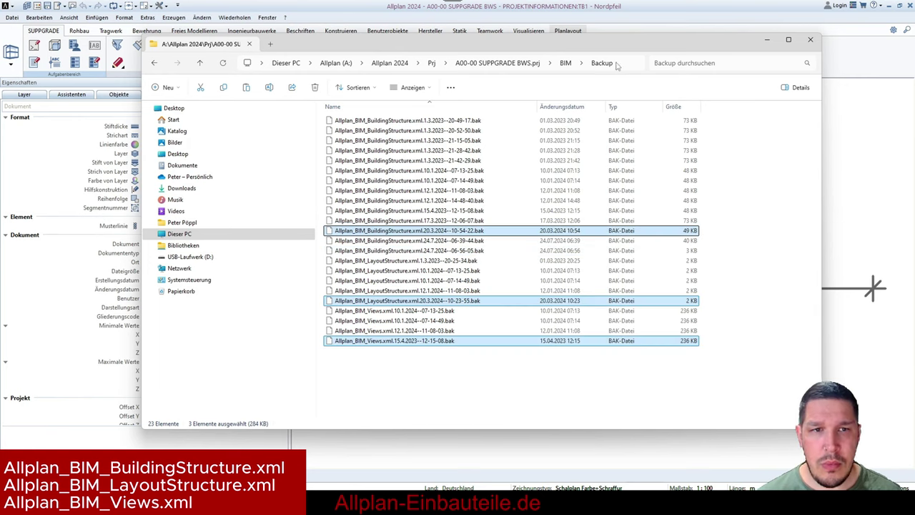
- Paste the three copied .bak files into the parent BIM folder
click(565, 64)
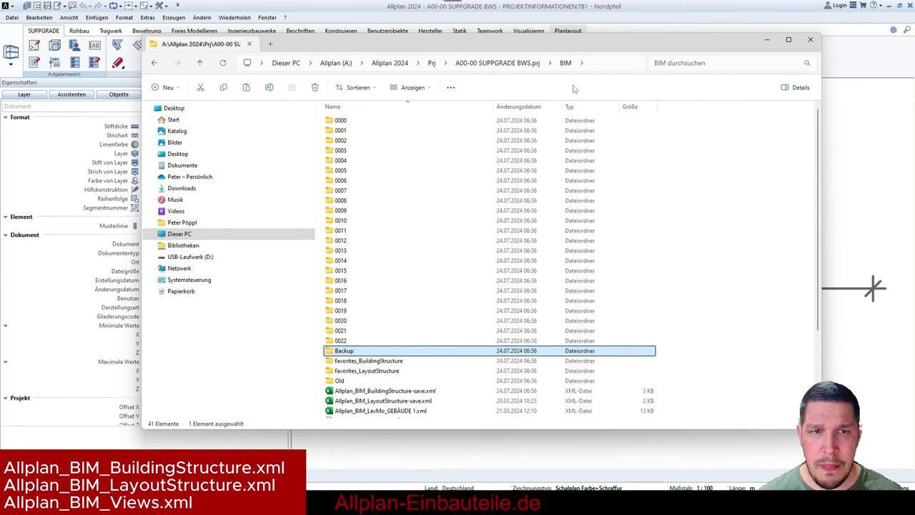
right_click(698, 381)
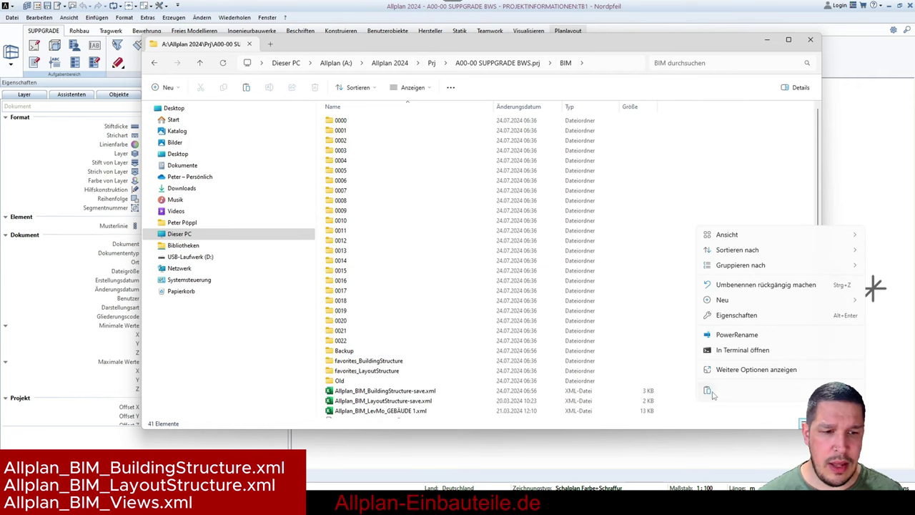
click(707, 389)
scroll(652, 260, down, 1)
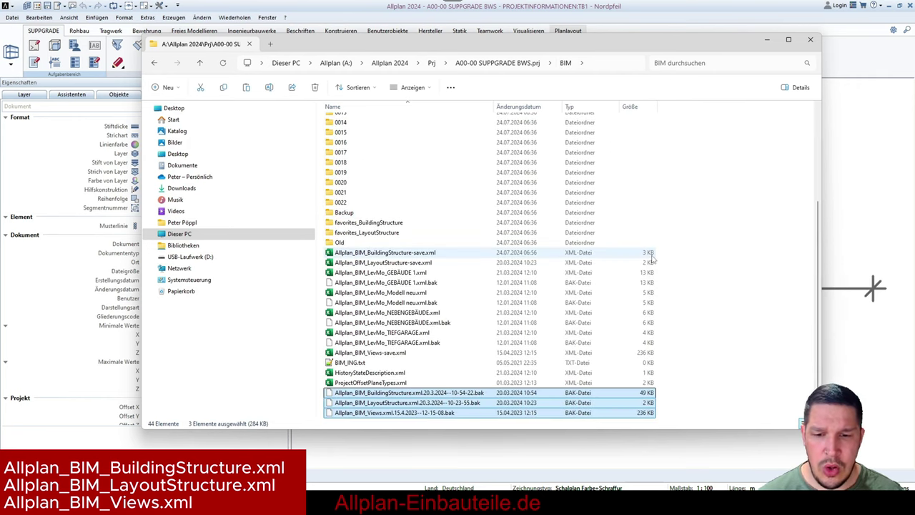
- Rename the pasted BuildingStructure backup to Allplan_BIM_BuildingStructure.xml, accepting the change of file extension
click(472, 394)
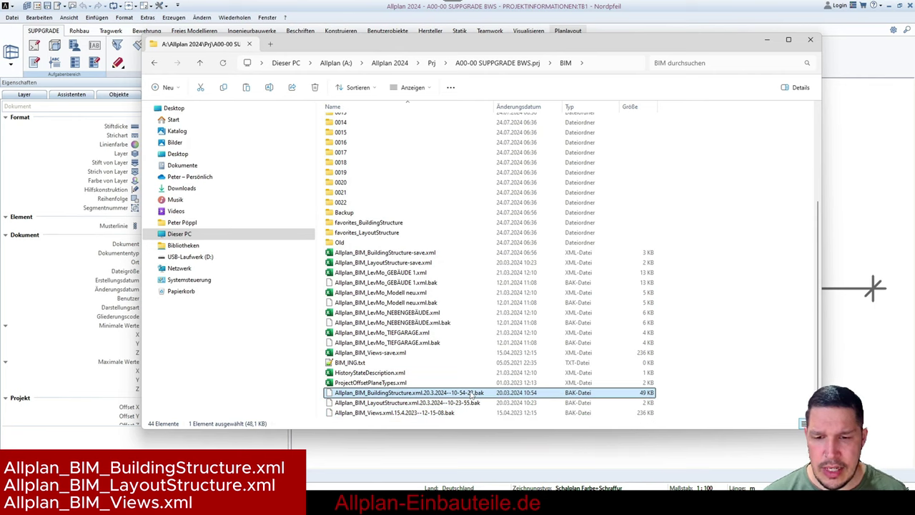
click(473, 394)
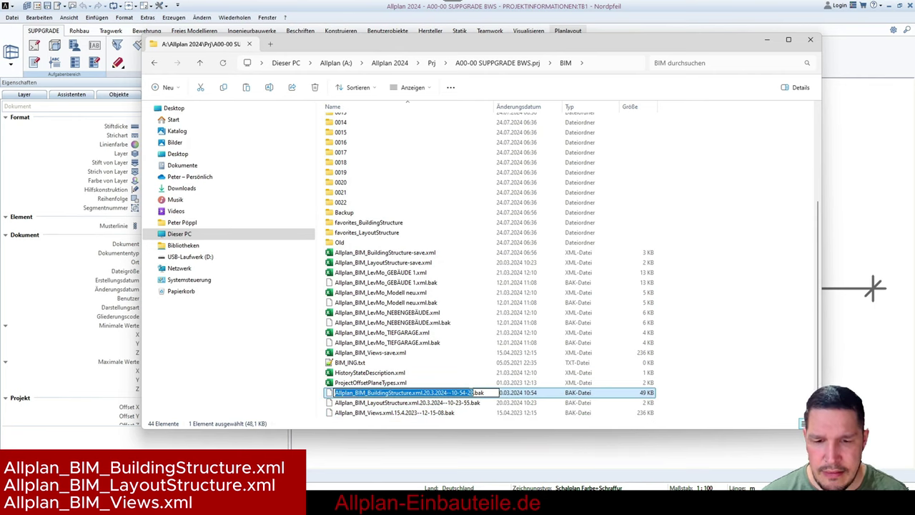
drag(488, 393, 422, 402)
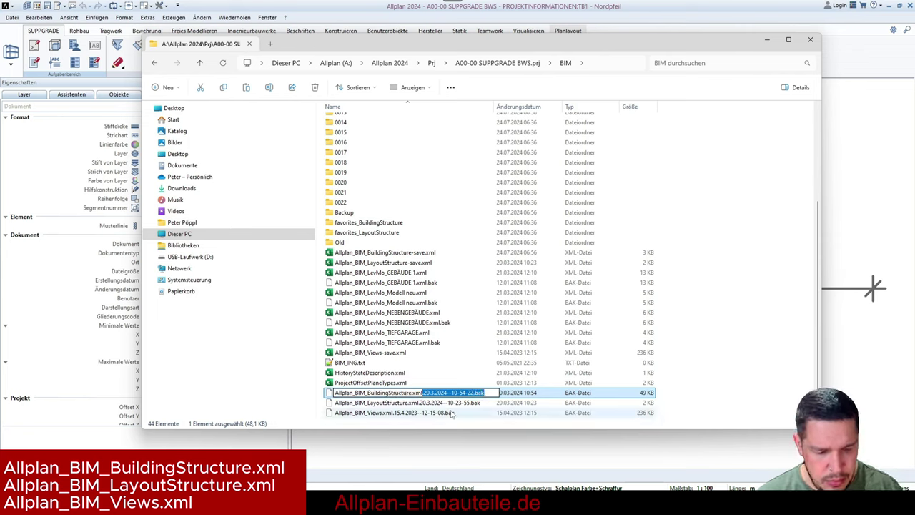
key(Delete)
key(Return)
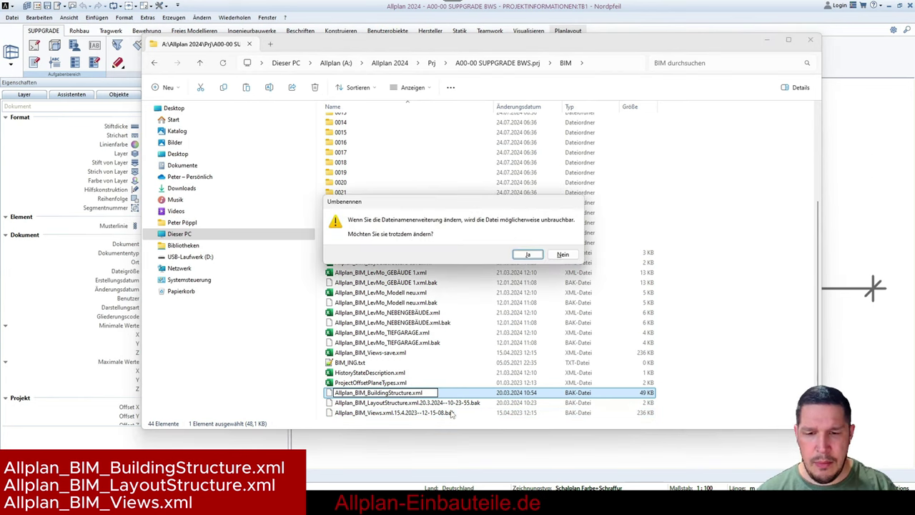
key(Return)
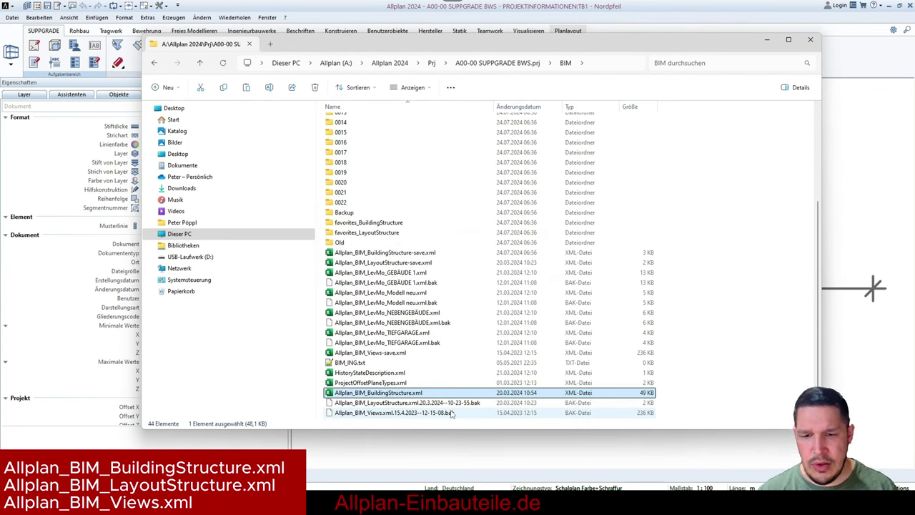
- Rename the pasted LayoutStructure backup to Allplan_BIM_LayoutStructure.xml, accepting the change of file extension
click(462, 404)
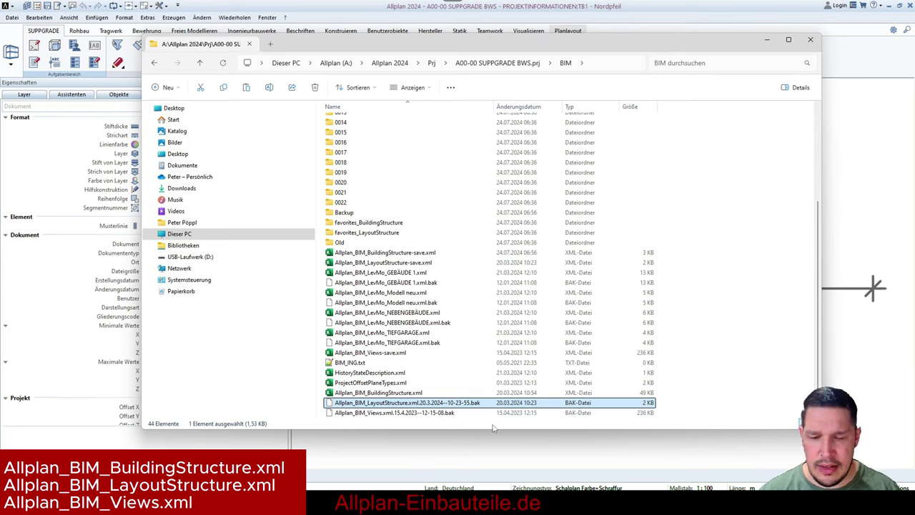
key(F2)
drag(487, 403, 419, 417)
key(Delete)
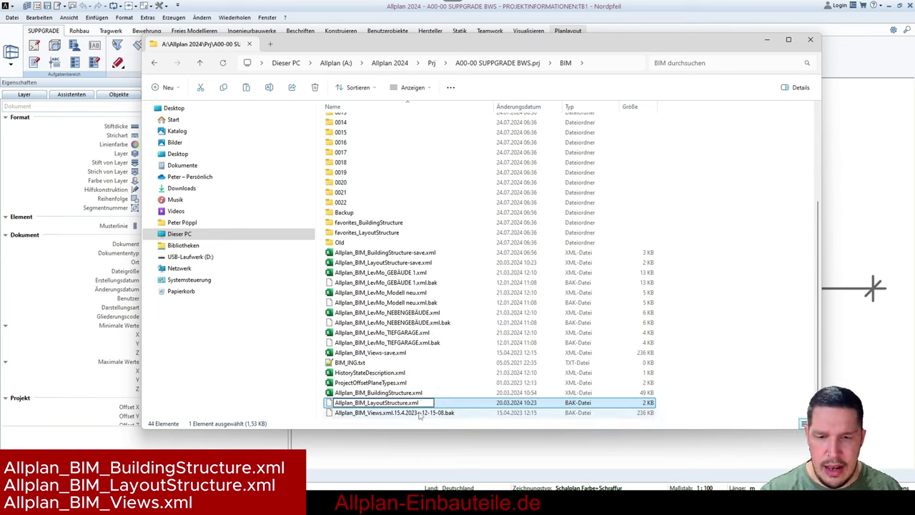
key(Return)
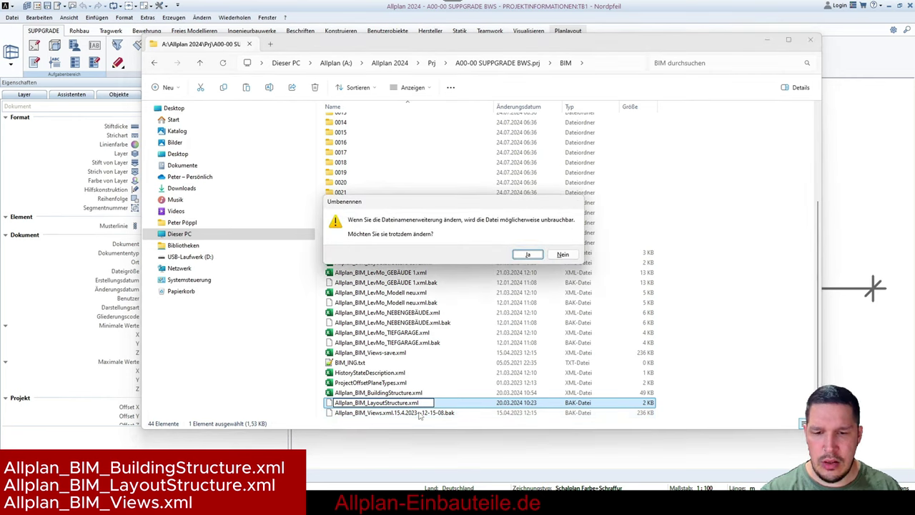
click(527, 254)
- Rename the pasted Views backup to Allplan_BIM_Views.xml, accepting the change of file extension
click(444, 414)
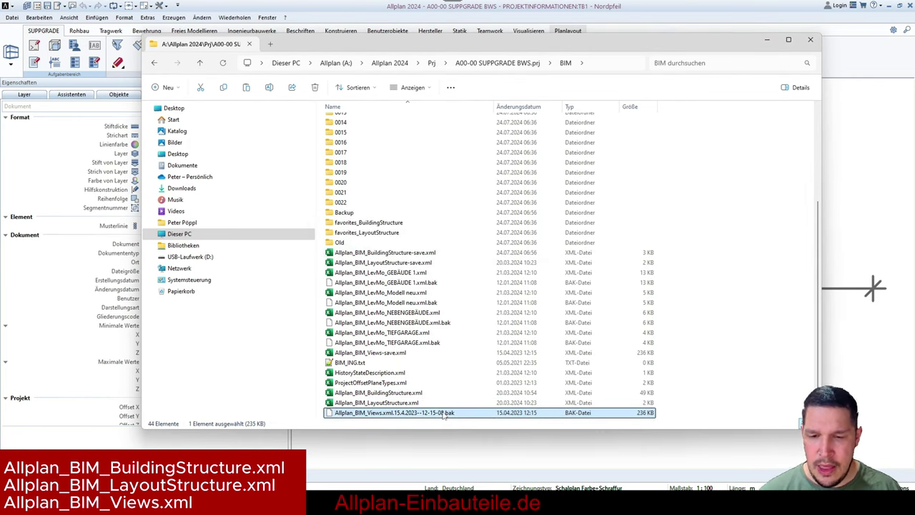
click(443, 414)
click(459, 414)
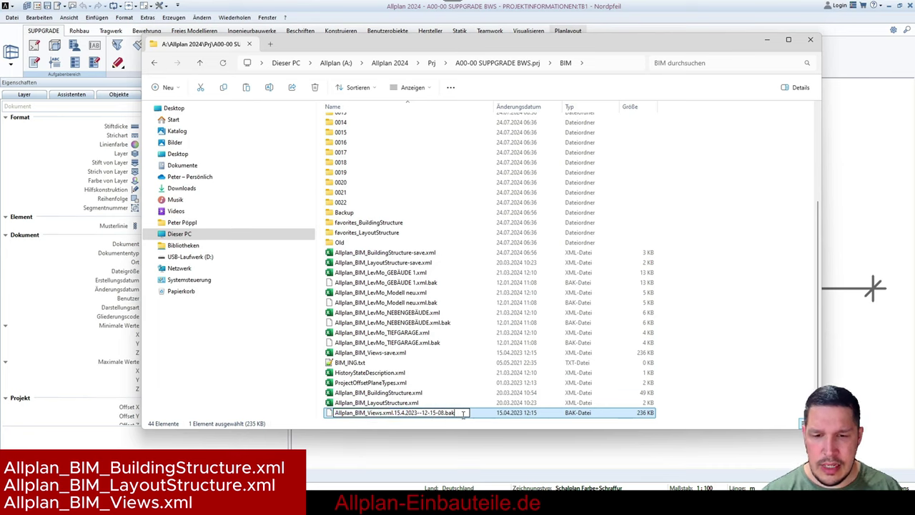
key(BackSpace)
key(BackSpace)
key(BackSpace)
key(BackSpace)
key(BackSpace)
key(BackSpace)
key(BackSpace)
key(BackSpace)
key(BackSpace)
key(BackSpace)
key(BackSpace)
key(BackSpace)
key(BackSpace)
key(BackSpace)
key(BackSpace)
key(BackSpace)
key(BackSpace)
key(BackSpace)
key(BackSpace)
key(BackSpace)
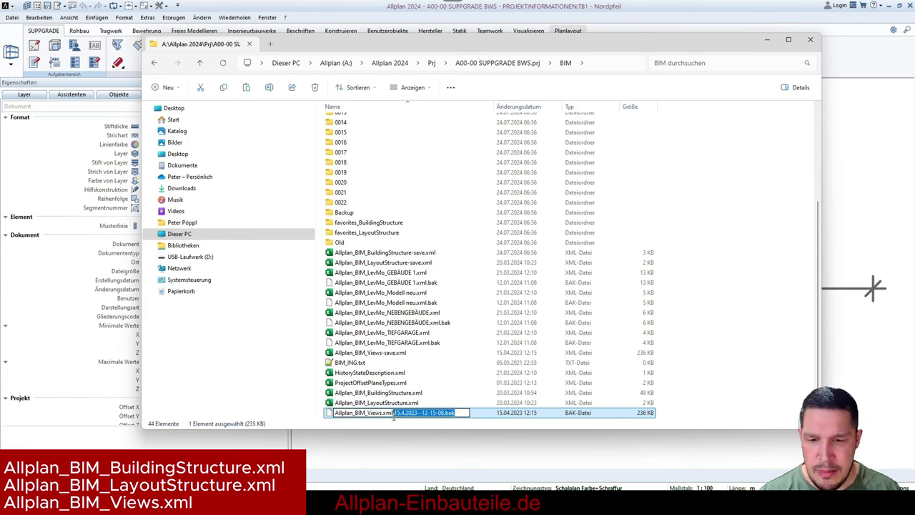
key(Return)
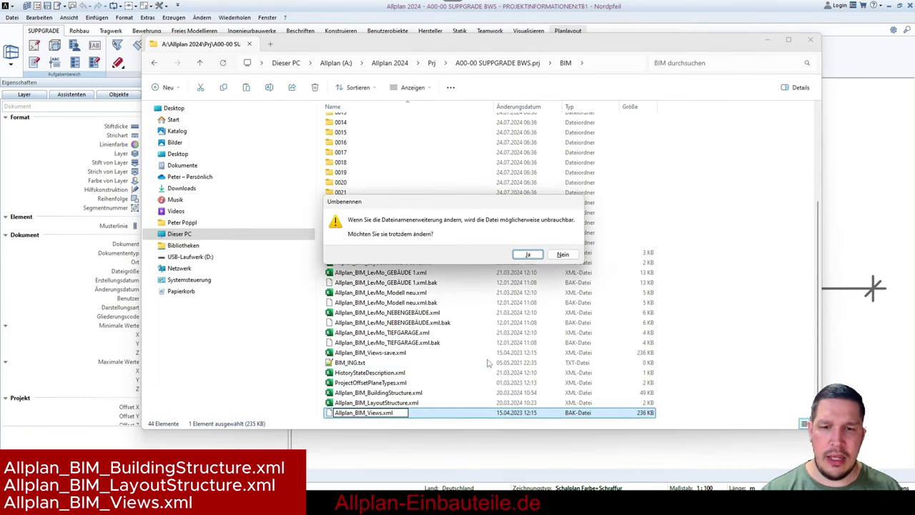
key(Return)
click(444, 365)
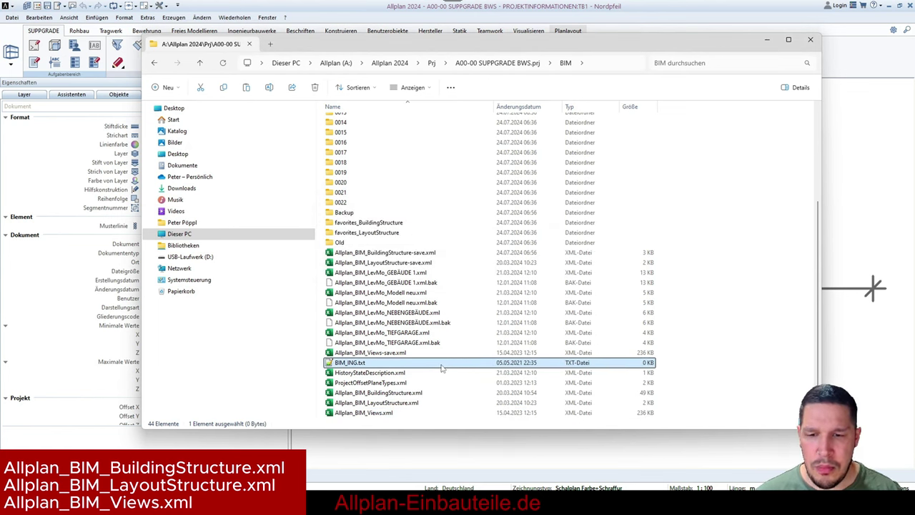
- Minimize the File Explorer and Allmenu windows to return to Allplan, and delete the dimension line in the drawing
click(766, 39)
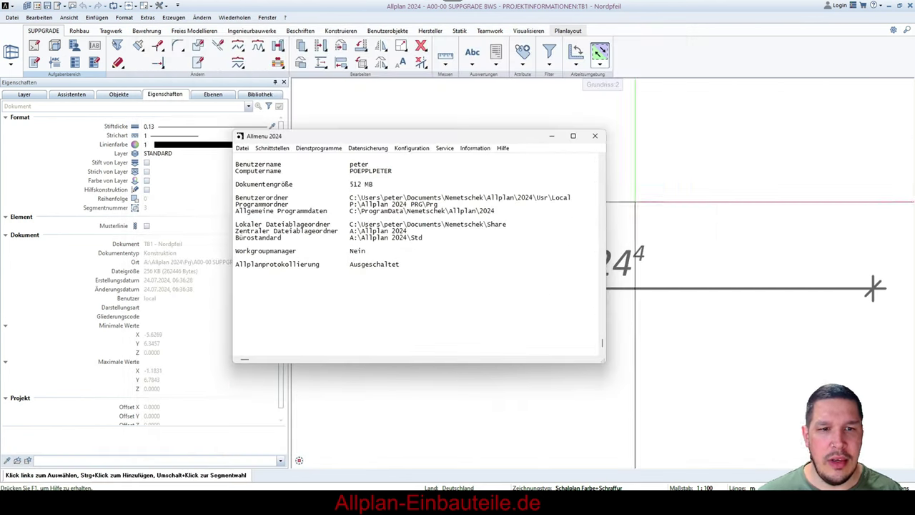
click(552, 136)
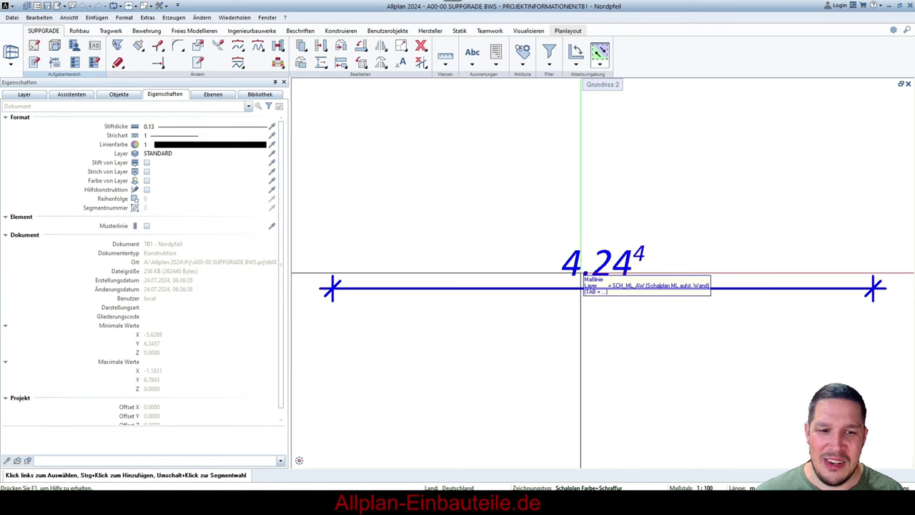
click(580, 272)
key(Delete)
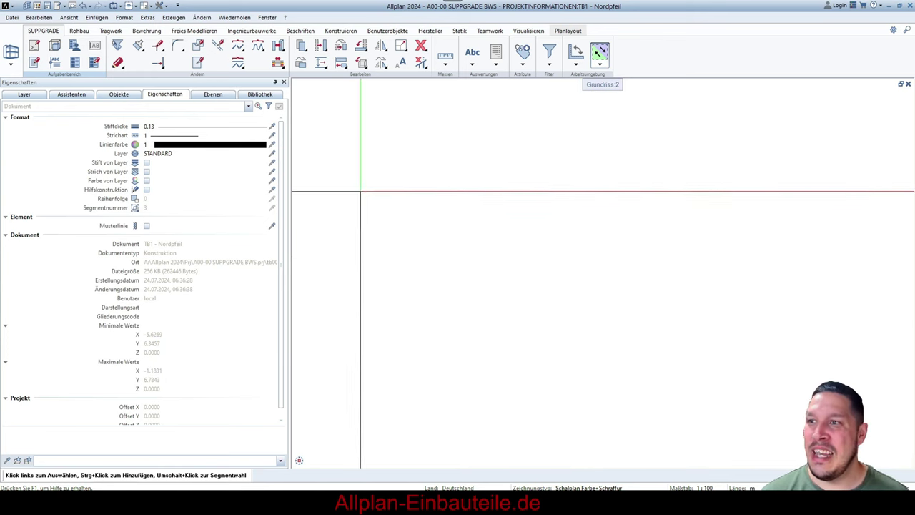
- Open the project's building structure and expand the Modell, Ing-Bau, Assistent and Imports nodes to check their contents
click(38, 6)
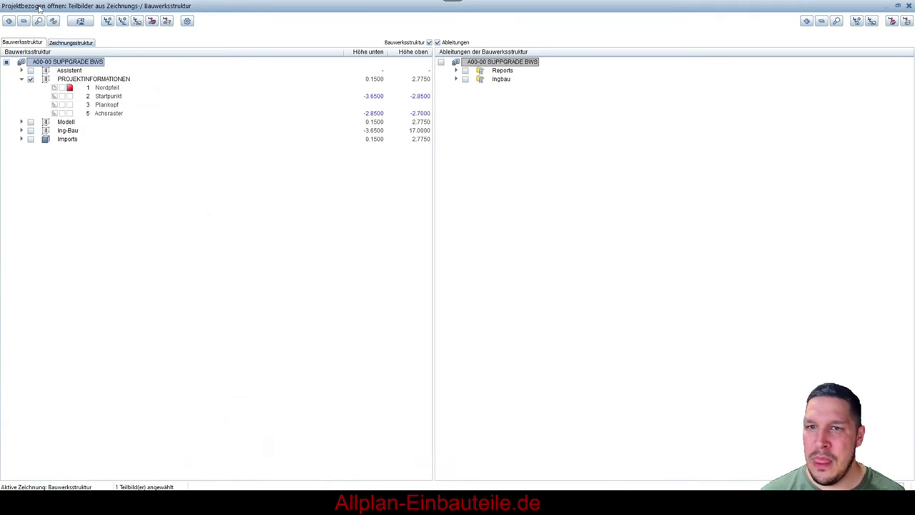
click(21, 121)
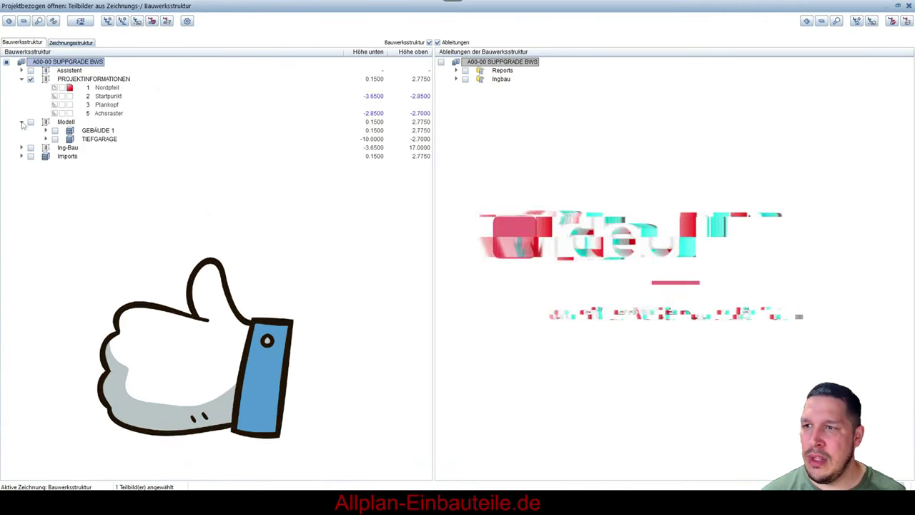
click(22, 147)
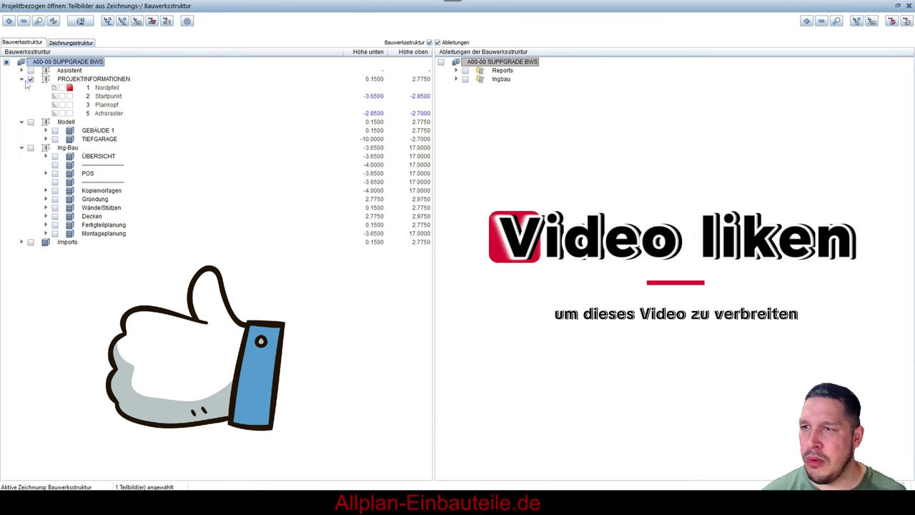
click(22, 70)
click(21, 251)
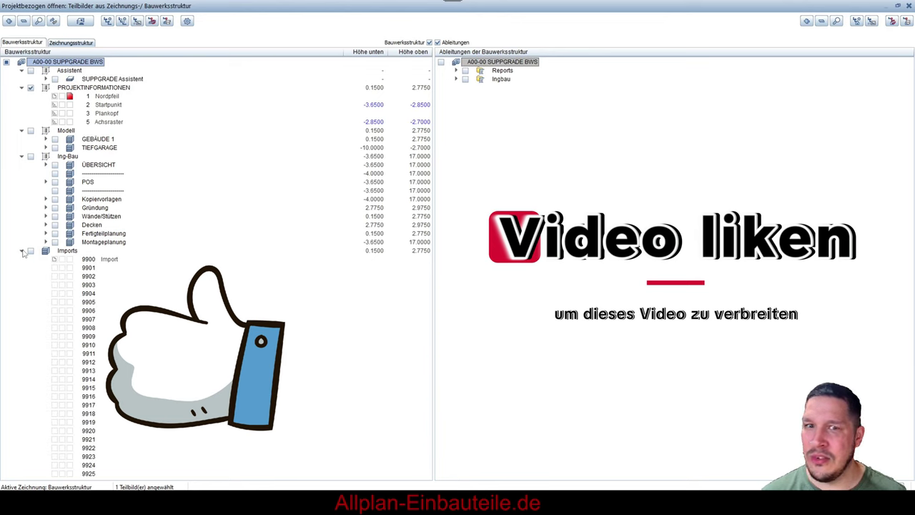